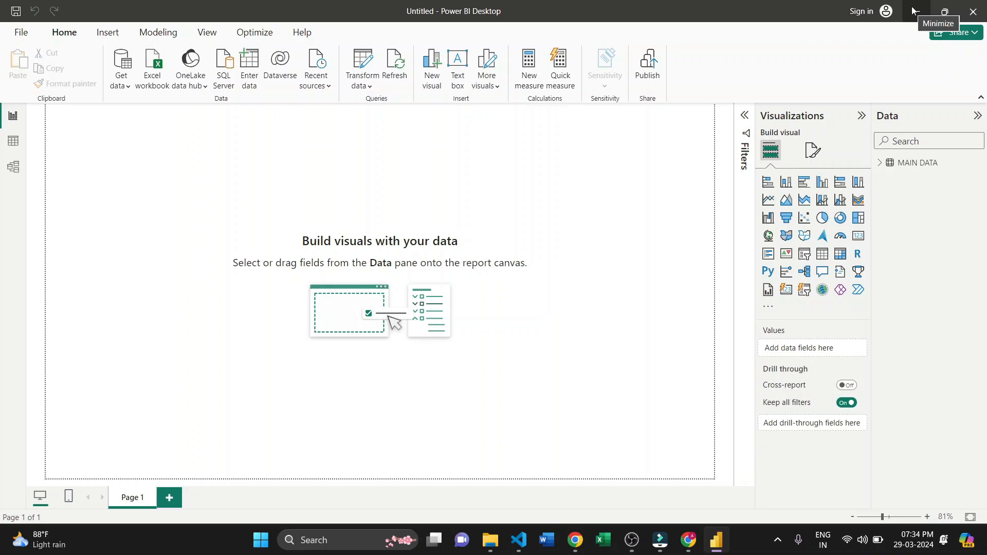
Step: Insert a table visual, move it to the middle-right of the report page and enlarge it
{"action": "left_click", "coordinate": [823, 254]}
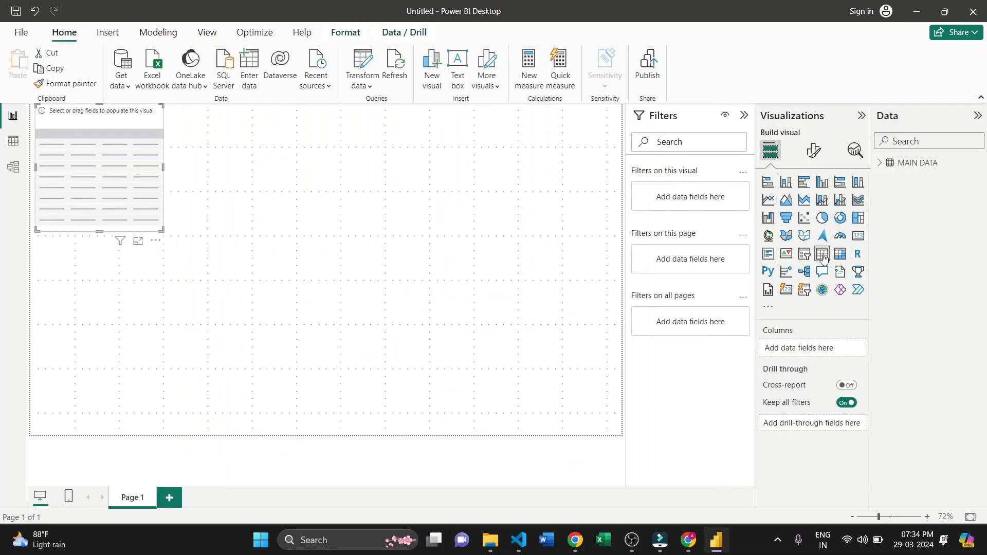
{"action": "left_click_drag", "start_coordinate": [106, 175], "coordinate": [358, 260]}
{"action": "left_click_drag", "start_coordinate": [406, 317], "coordinate": [568, 336]}
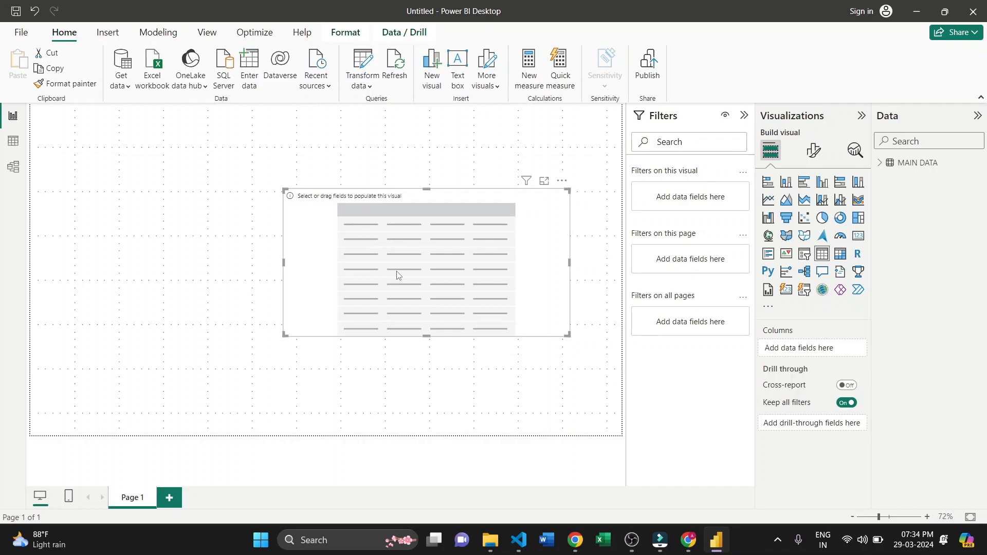
Step: Add the CASE CATEGORY field of MAIN DATA as the table visual's first column
{"action": "left_click", "coordinate": [880, 165]}
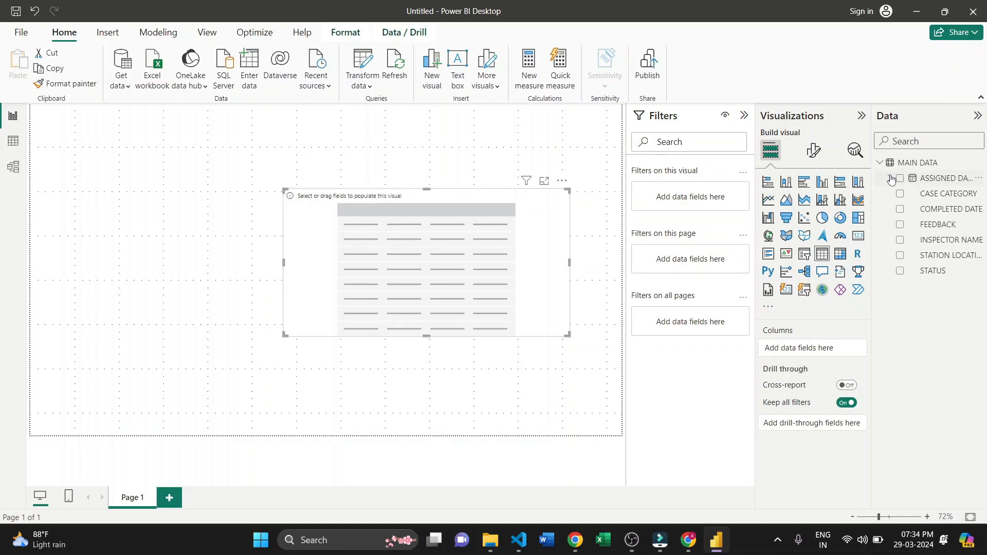
{"action": "left_click", "coordinate": [923, 196]}
{"action": "left_click_drag", "start_coordinate": [922, 196], "coordinate": [811, 351]}
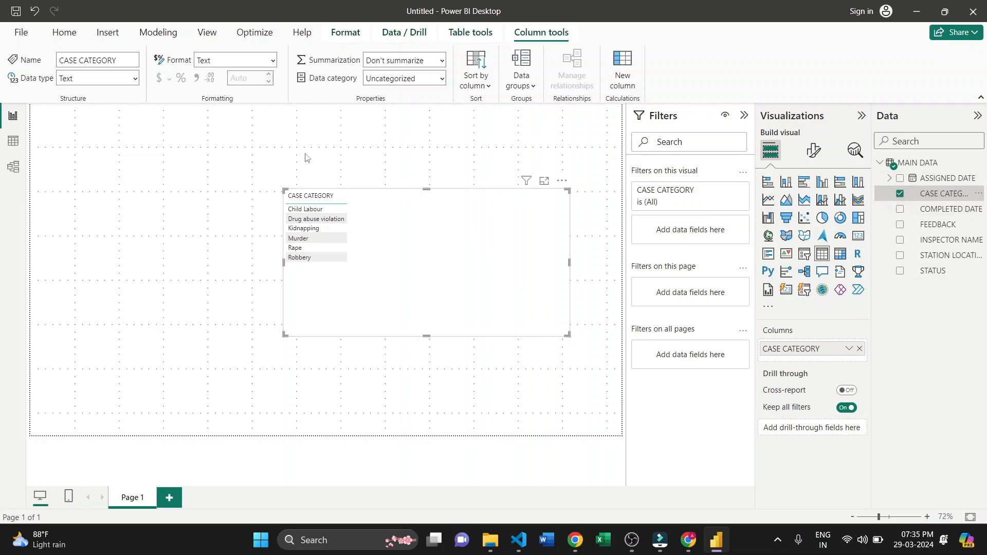
Step: Review the CASE CATEGORY rows of MAIN DATA in the table view and return to the report view
{"action": "left_click", "coordinate": [14, 142]}
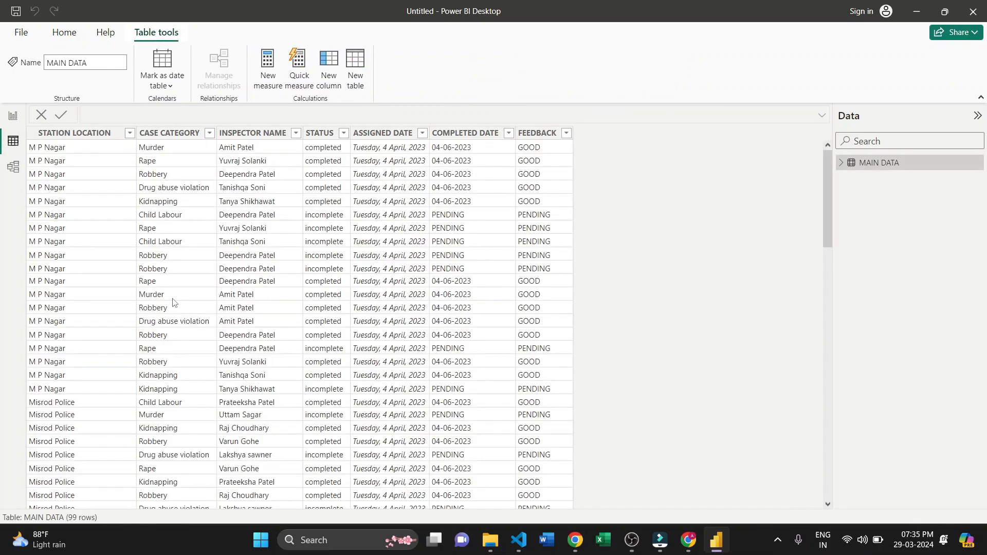
{"action": "left_click", "coordinate": [173, 302]}
{"action": "scroll", "coordinate": [174, 303], "scroll_direction": "down", "scroll_amount": 20}
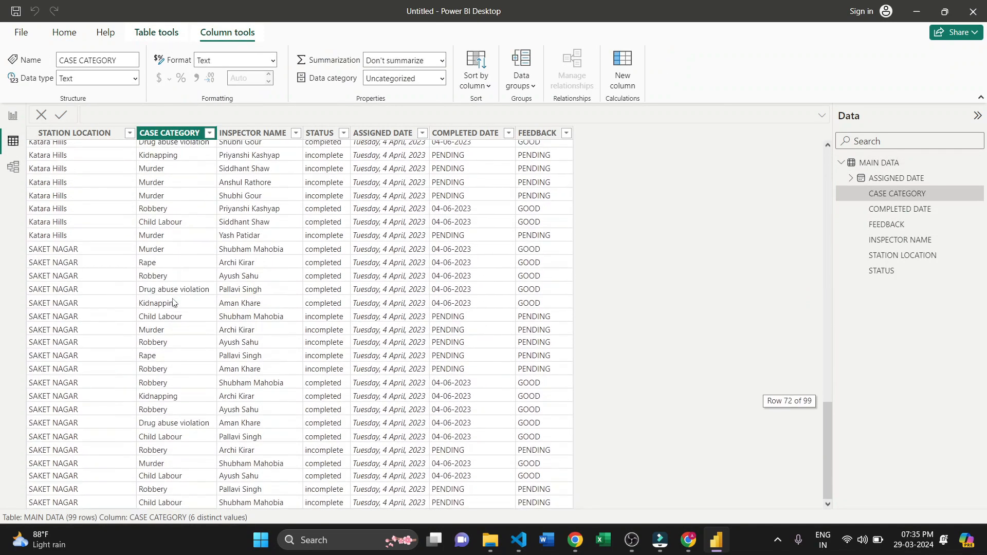
{"action": "left_click", "coordinate": [14, 122]}
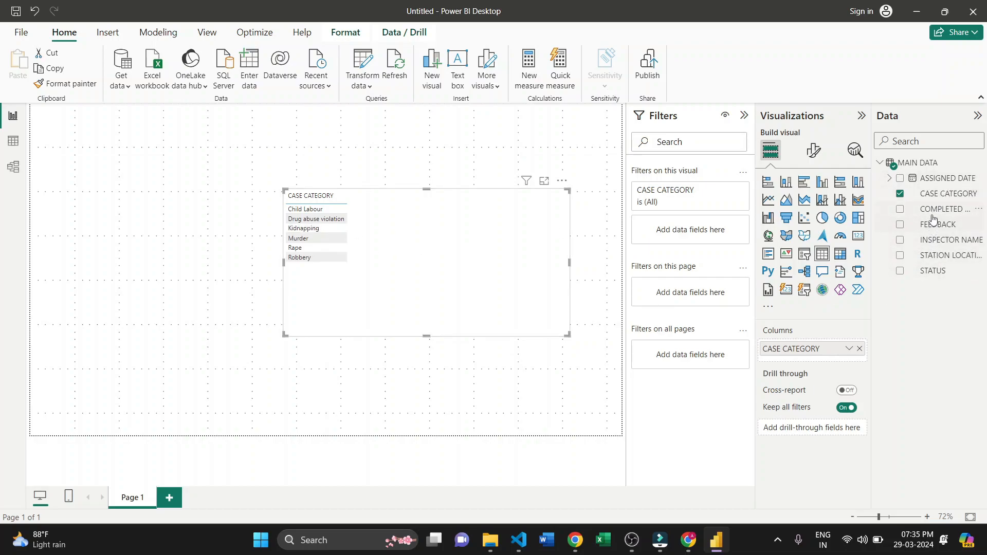
Step: Add INSPECTOR NAME as the table visual's second column and sort the rows ascending by CASE CATEGORY
{"action": "left_click_drag", "start_coordinate": [943, 241], "coordinate": [823, 360]}
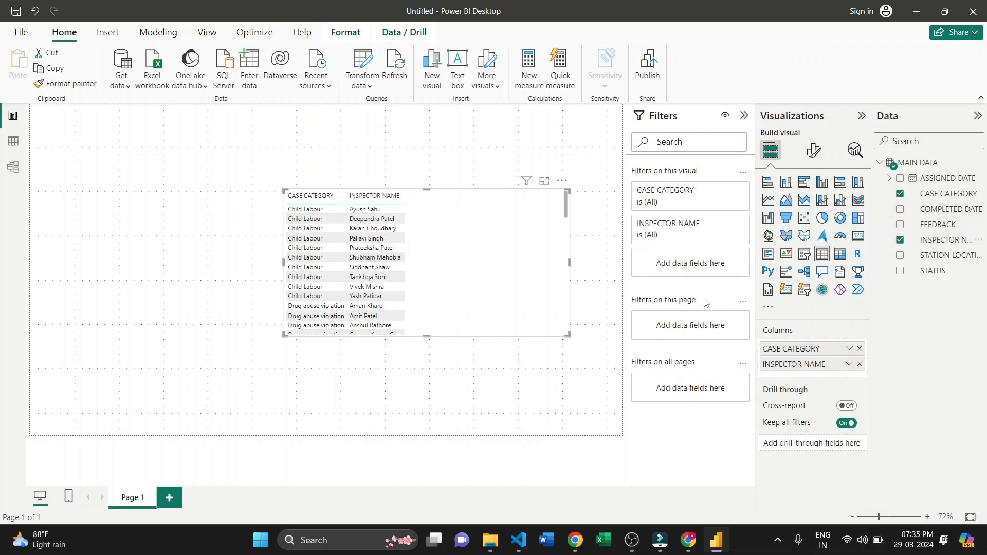
{"action": "scroll", "coordinate": [373, 290], "scroll_direction": "down", "scroll_amount": 10}
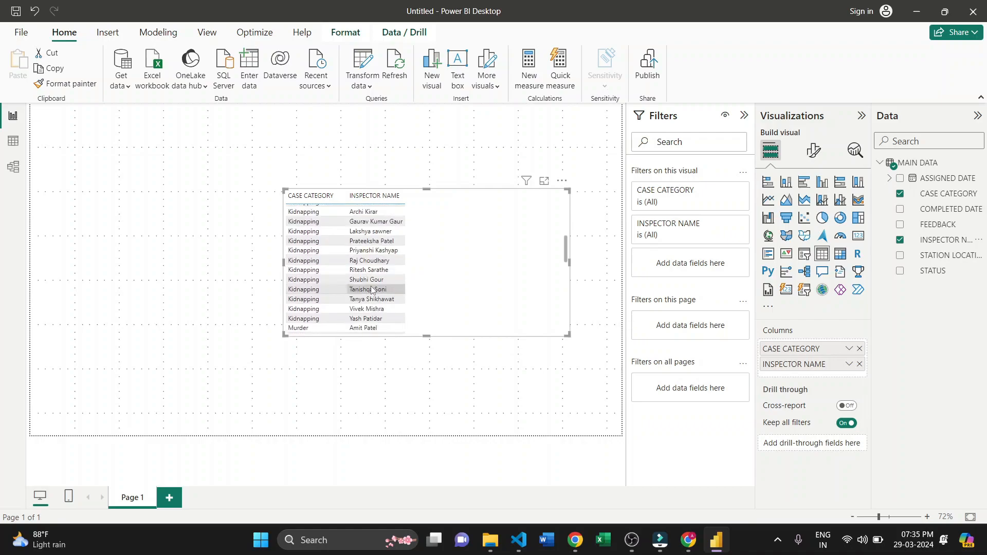
{"action": "scroll", "coordinate": [373, 290], "scroll_direction": "up", "scroll_amount": 10}
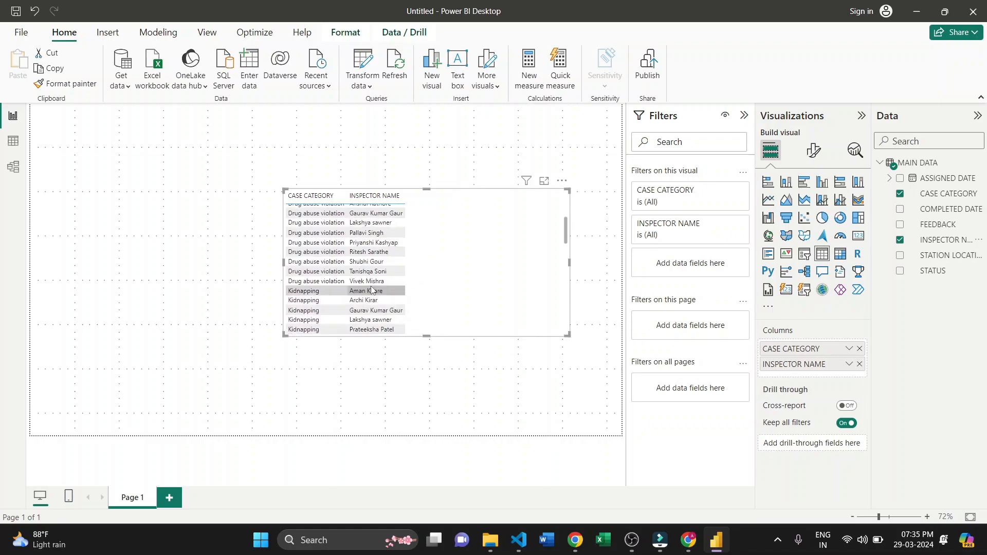
{"action": "scroll", "coordinate": [372, 289], "scroll_direction": "down", "scroll_amount": 5}
{"action": "scroll", "coordinate": [371, 290], "scroll_direction": "up", "scroll_amount": 6}
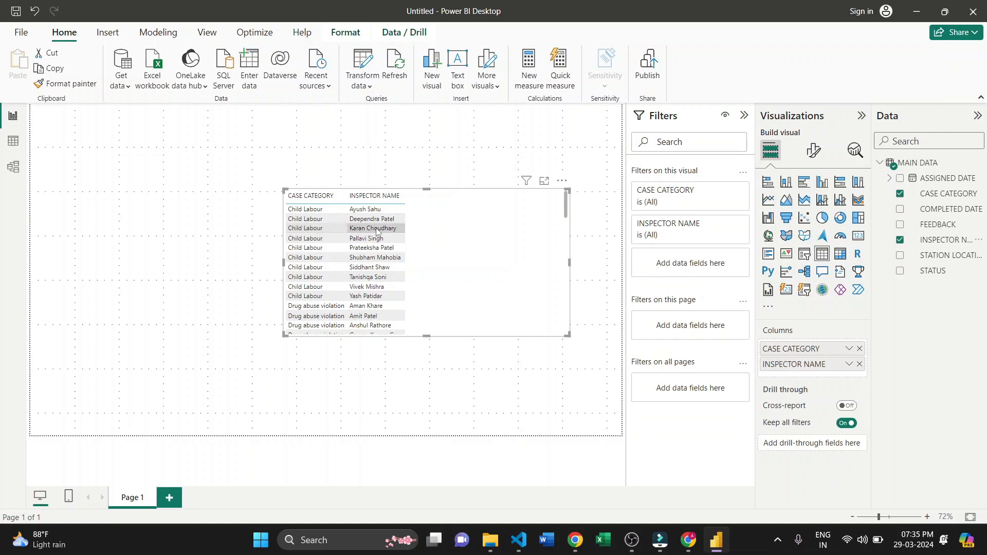
{"action": "left_click", "coordinate": [374, 198]}
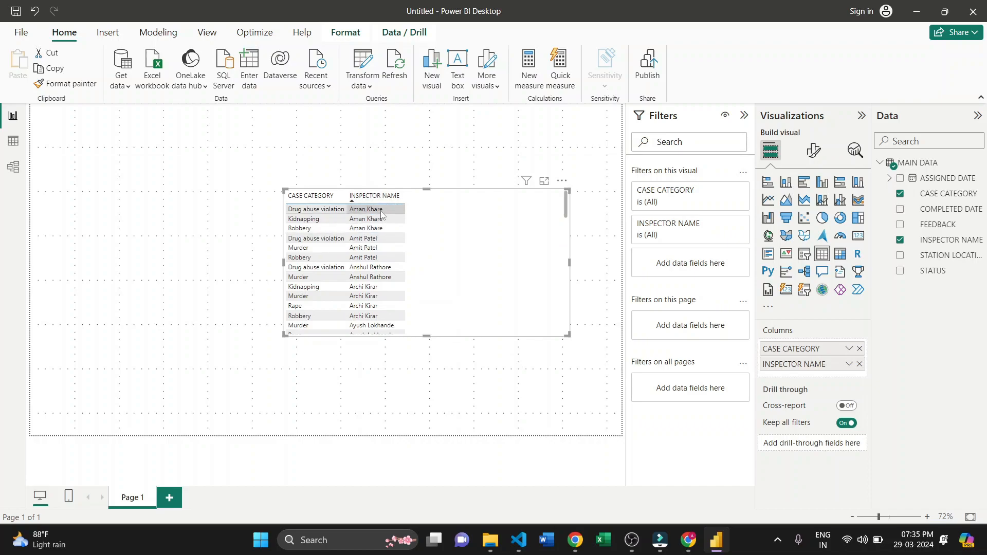
{"action": "left_click", "coordinate": [315, 198]}
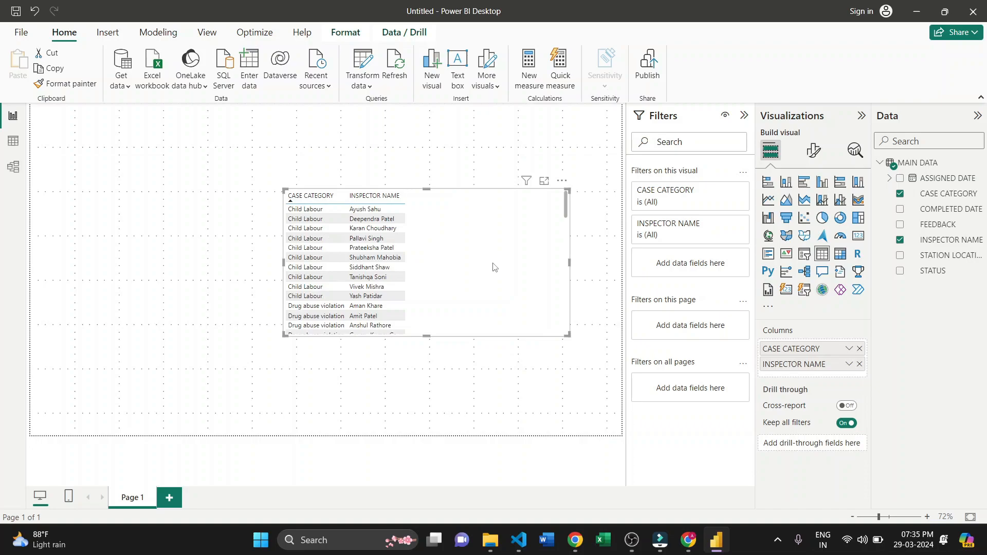
Step: Narrow the table visual slightly by moving its right edge inward
{"action": "left_click", "coordinate": [572, 262]}
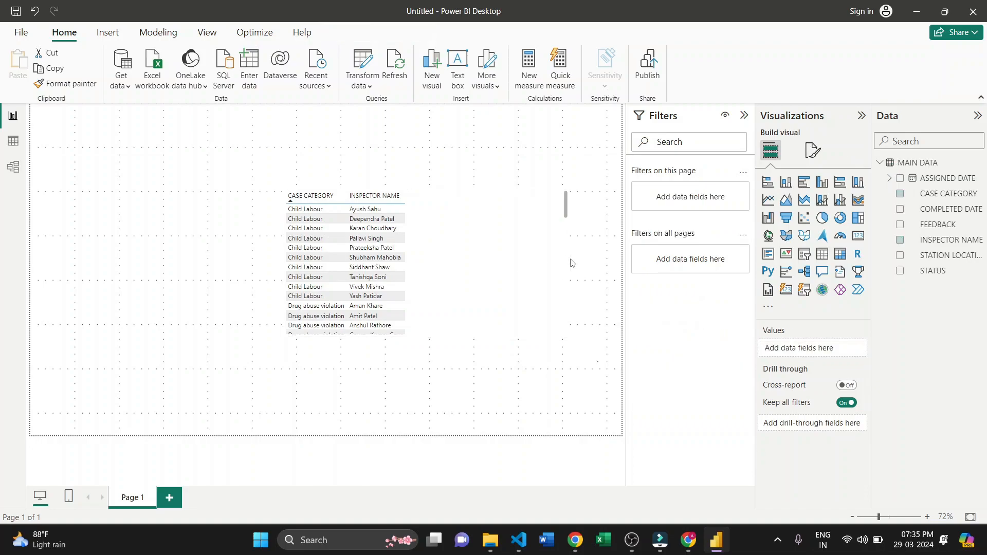
{"action": "left_click", "coordinate": [525, 269]}
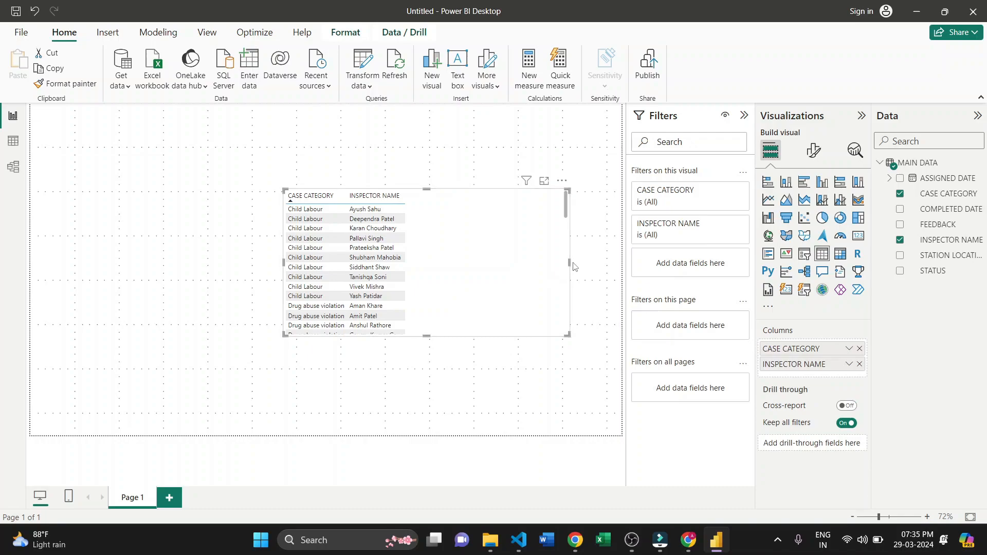
{"action": "left_click_drag", "start_coordinate": [569, 262], "coordinate": [530, 263]}
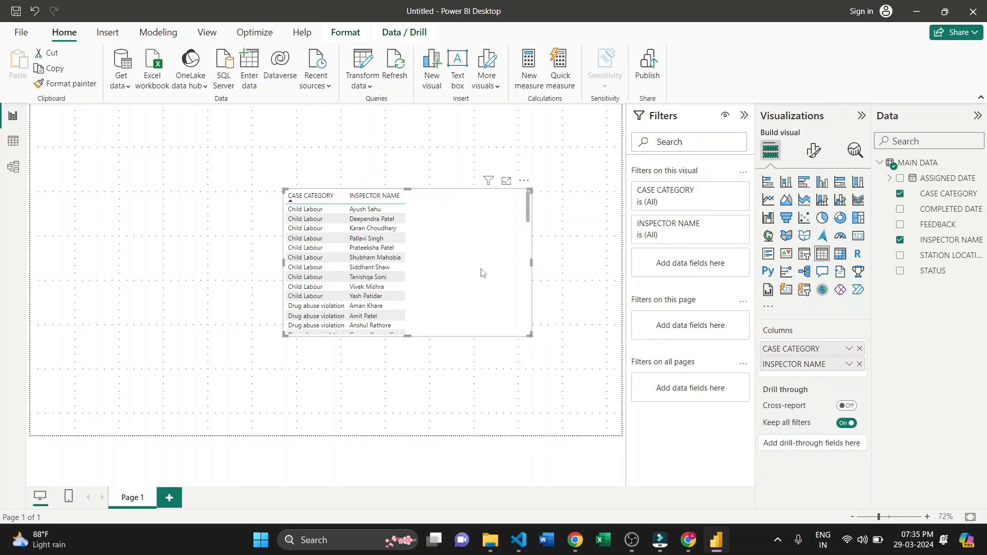
Step: Add STATION LOCATION as the table visual's third column and look through its rows
{"action": "left_click_drag", "start_coordinate": [934, 255], "coordinate": [843, 370]}
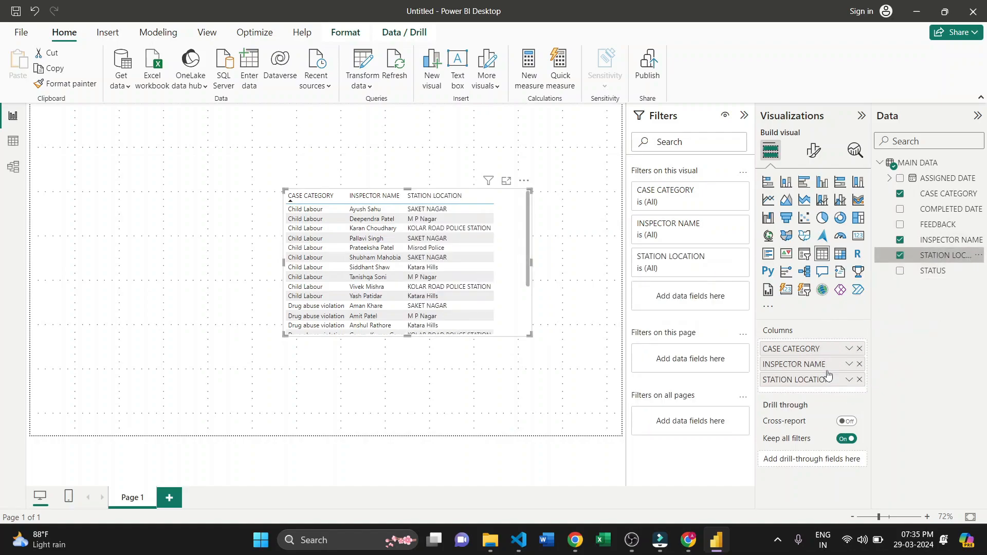
{"action": "scroll", "coordinate": [440, 302], "scroll_direction": "down", "scroll_amount": 15}
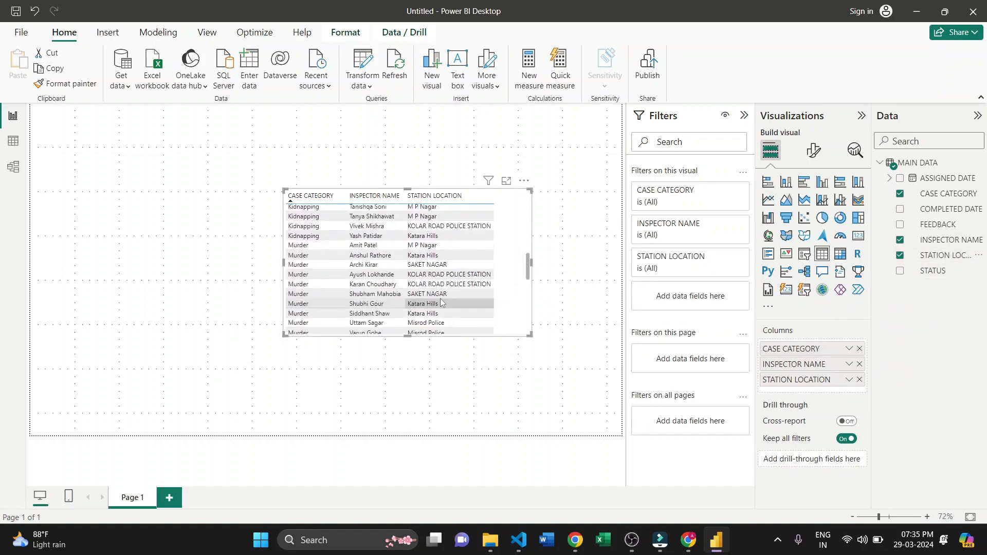
{"action": "scroll", "coordinate": [440, 303], "scroll_direction": "up", "scroll_amount": 15}
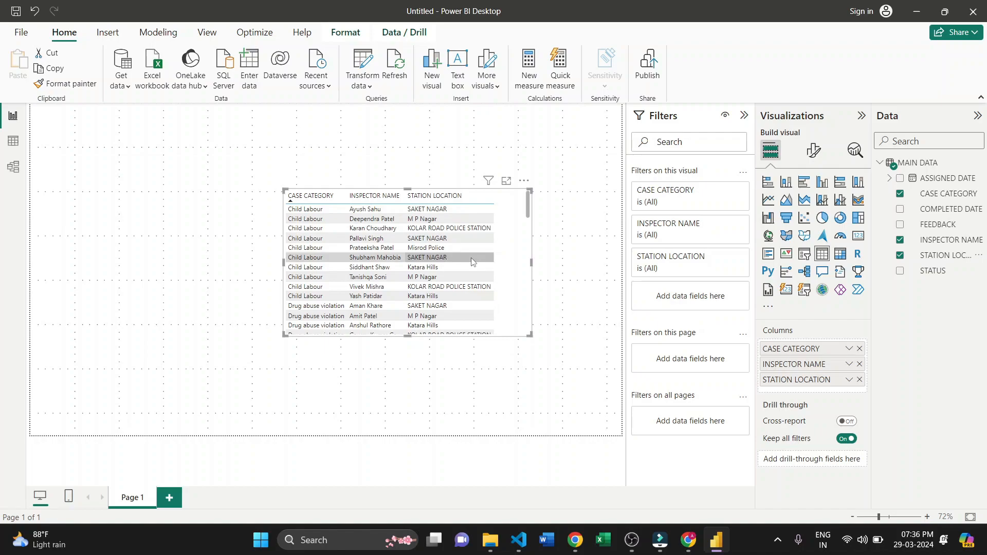
Step: Add STATUS as the fourth column and widen the table visual enough to fit all four columns
{"action": "left_click_drag", "start_coordinate": [952, 274], "coordinate": [835, 393]}
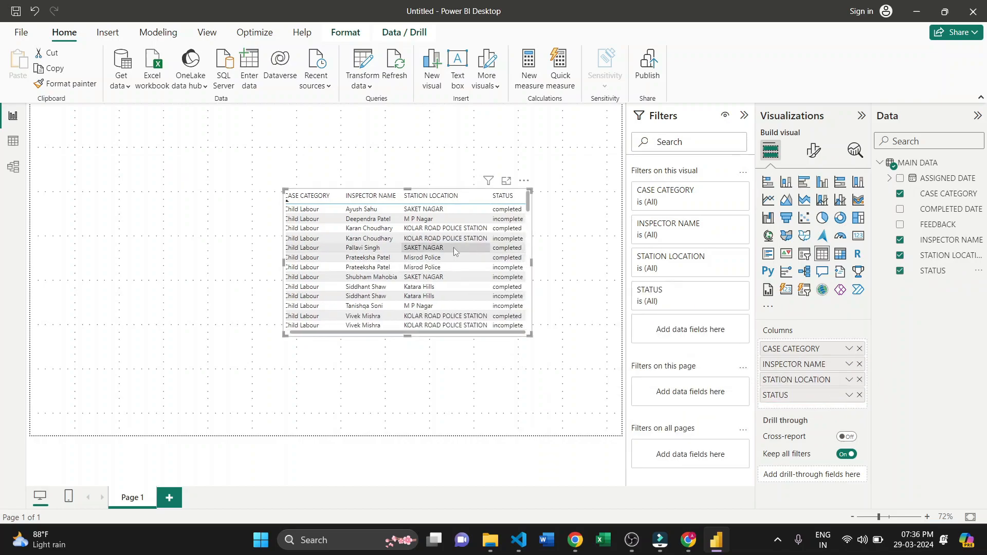
{"action": "scroll", "coordinate": [453, 249], "scroll_direction": "down", "scroll_amount": 5}
{"action": "scroll", "coordinate": [453, 250], "scroll_direction": "down", "scroll_amount": 10}
{"action": "scroll", "coordinate": [453, 250], "scroll_direction": "up", "scroll_amount": 15}
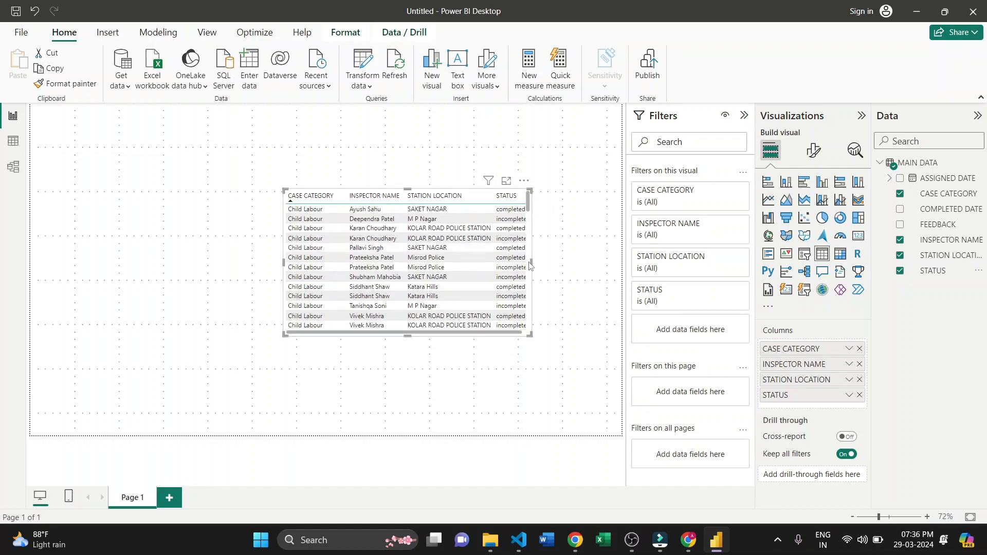
{"action": "mouse_move", "coordinate": [532, 262]}
{"action": "left_mouse_down"}
{"action": "mouse_move", "coordinate": [556, 262]}
{"action": "mouse_move", "coordinate": [540, 261]}
{"action": "left_mouse_up"}
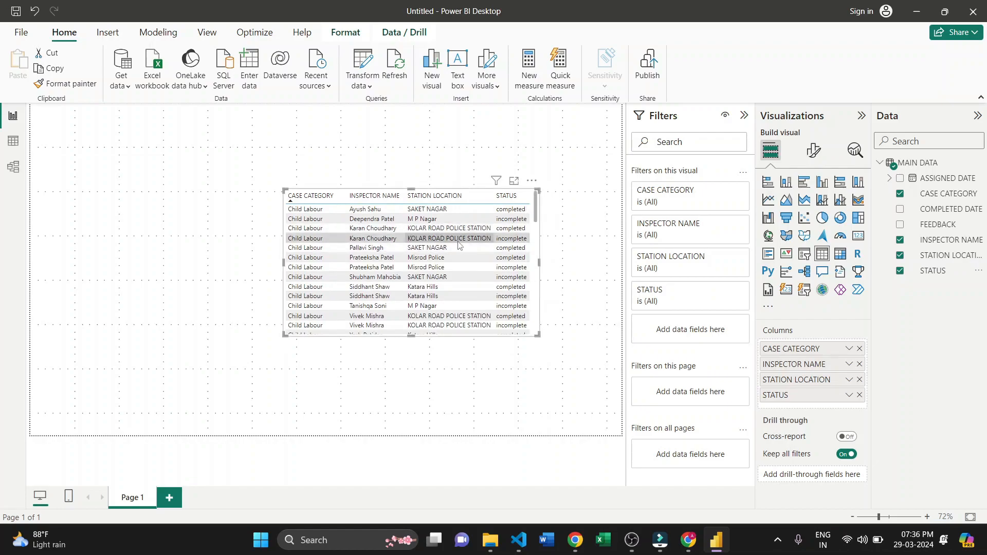
{"action": "scroll", "coordinate": [457, 242], "scroll_direction": "down", "scroll_amount": 15}
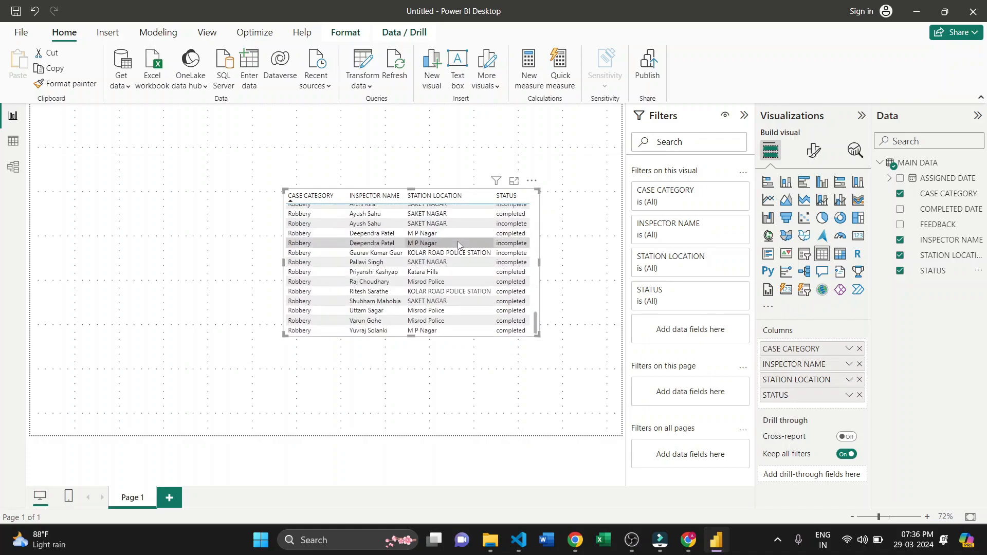
{"action": "scroll", "coordinate": [458, 245], "scroll_direction": "up", "scroll_amount": 15}
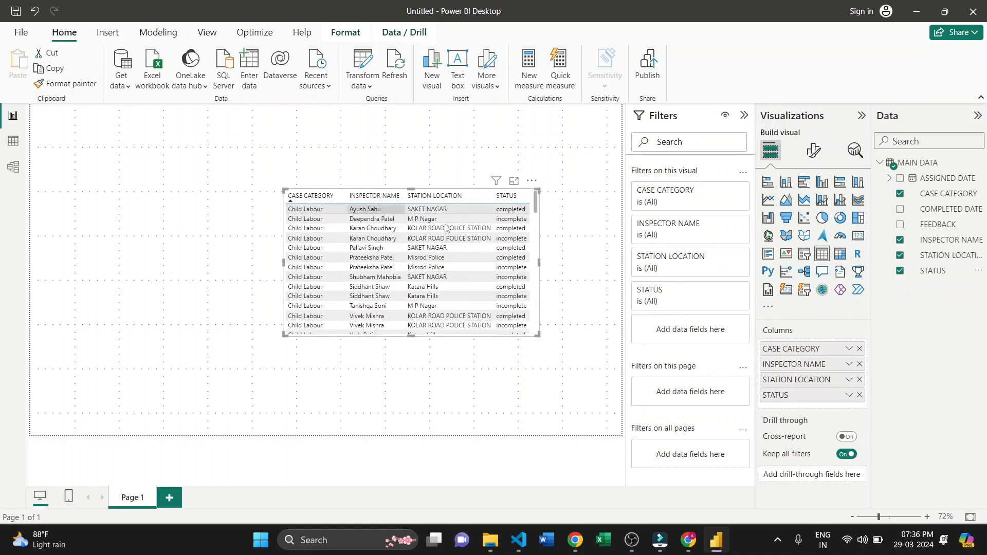
Step: Sort the table visual ascending by STATUS and look through the completed and incomplete cases
{"action": "left_click", "coordinate": [509, 213]}
{"action": "left_click", "coordinate": [508, 197]}
{"action": "key", "text": "Escape"}
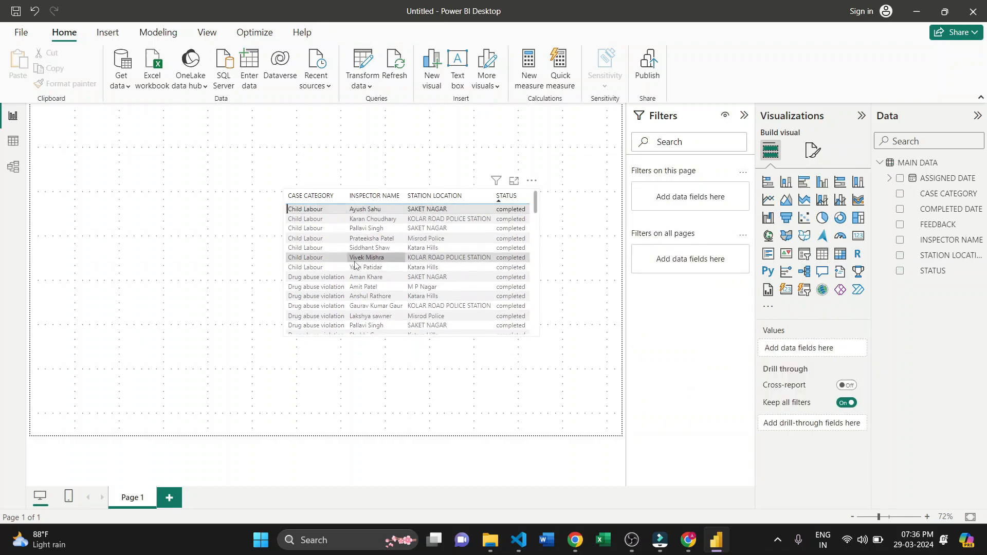
{"action": "scroll", "coordinate": [355, 263], "scroll_direction": "down", "scroll_amount": 10}
{"action": "scroll", "coordinate": [354, 263], "scroll_direction": "up", "scroll_amount": 5}
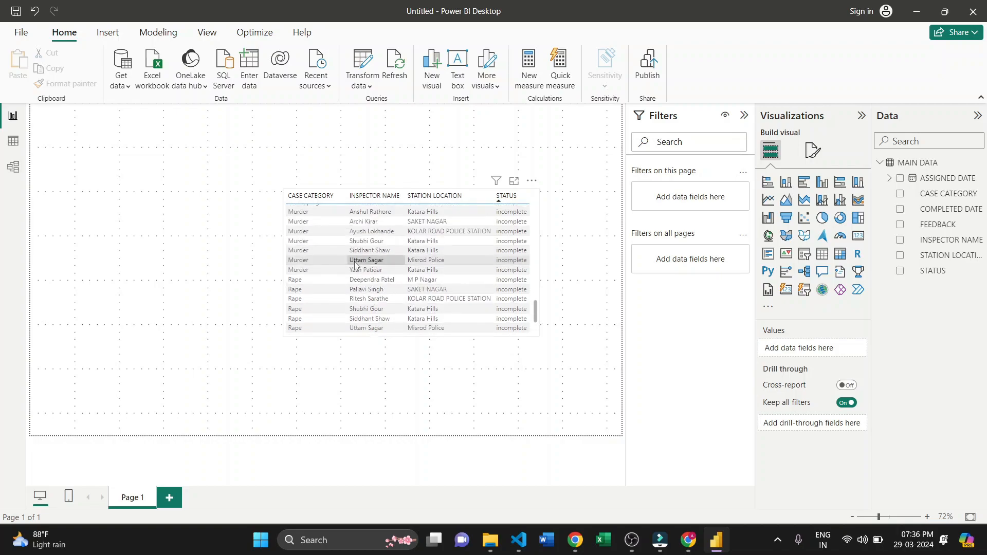
{"action": "scroll", "coordinate": [352, 268], "scroll_direction": "up", "scroll_amount": 3}
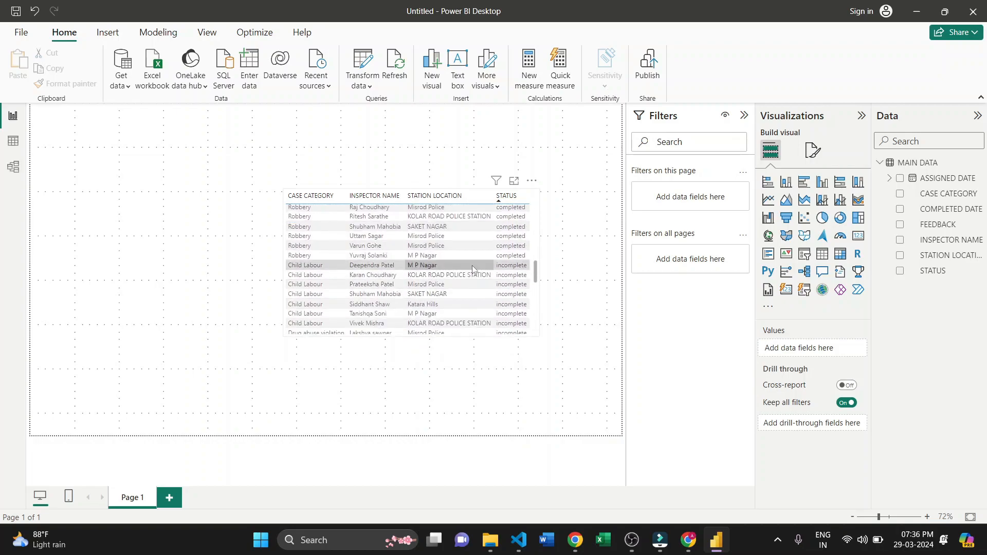
{"action": "scroll", "coordinate": [308, 294], "scroll_direction": "up", "scroll_amount": 5}
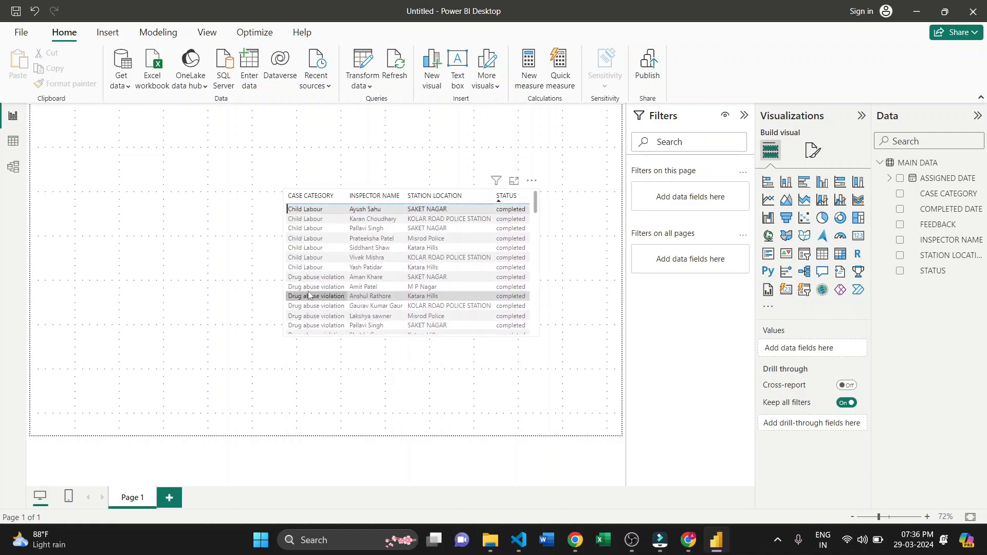
Step: Return the table visual to ascending CASE CATEGORY order and clear the row selection
{"action": "left_click", "coordinate": [313, 196]}
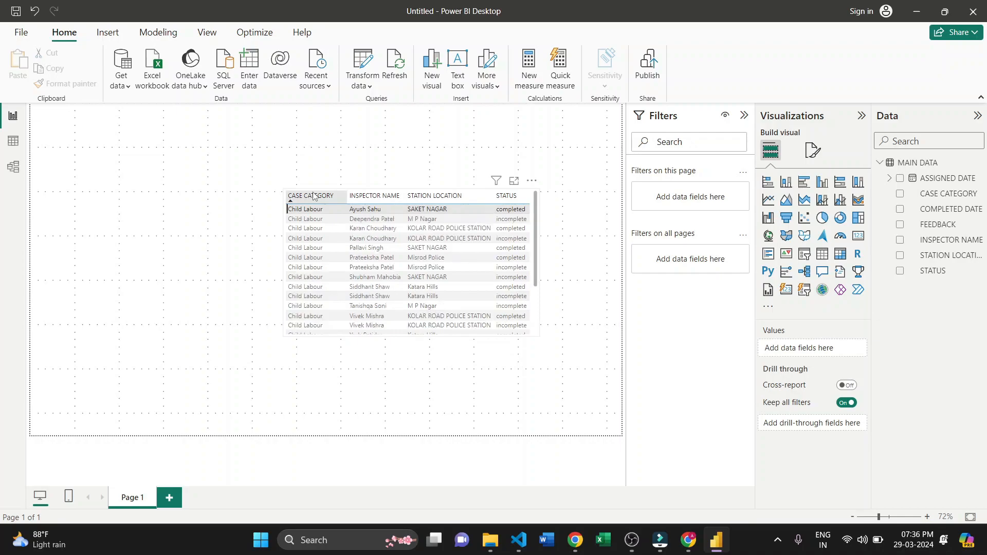
{"action": "left_click", "coordinate": [374, 196]}
{"action": "left_click", "coordinate": [331, 197], "text": "shift"}
{"action": "left_click", "coordinate": [329, 197]}
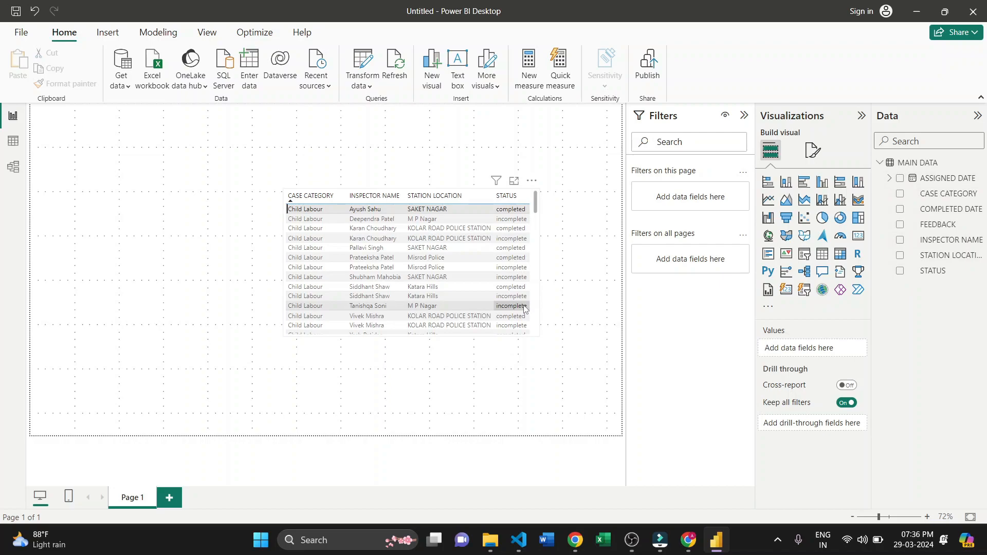
{"action": "left_click", "coordinate": [519, 199]}
{"action": "left_click", "coordinate": [483, 199]}
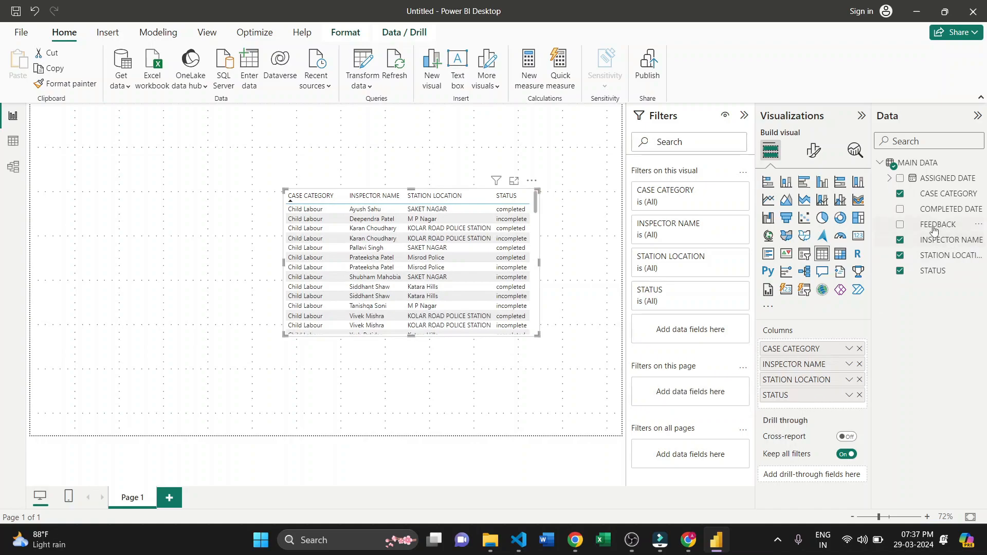
Step: Add COMPLETED DATE as the fifth column, widen the table visual to show it, and keep the rows sorted by CASE CATEGORY
{"action": "left_click_drag", "start_coordinate": [938, 215], "coordinate": [821, 408]}
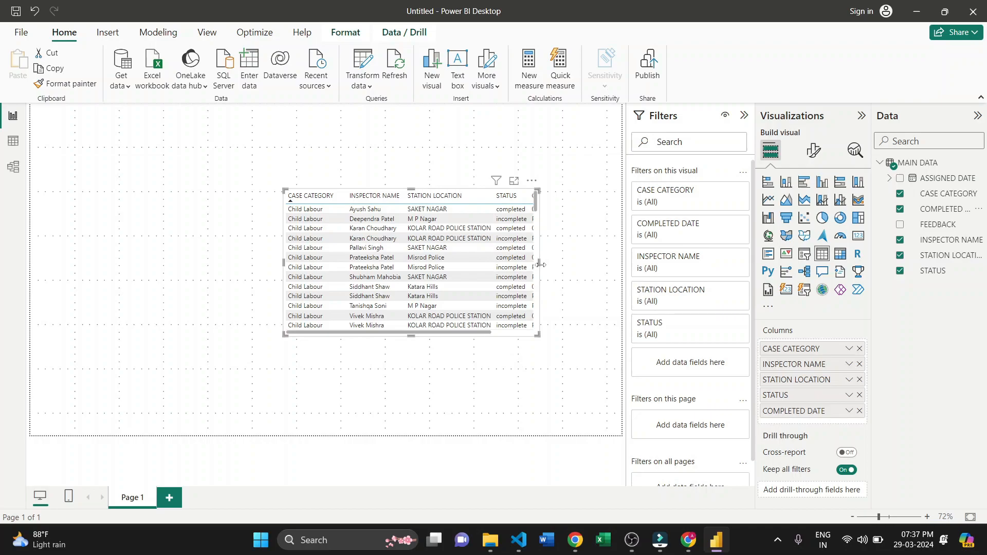
{"action": "left_click_drag", "start_coordinate": [540, 264], "coordinate": [588, 255]}
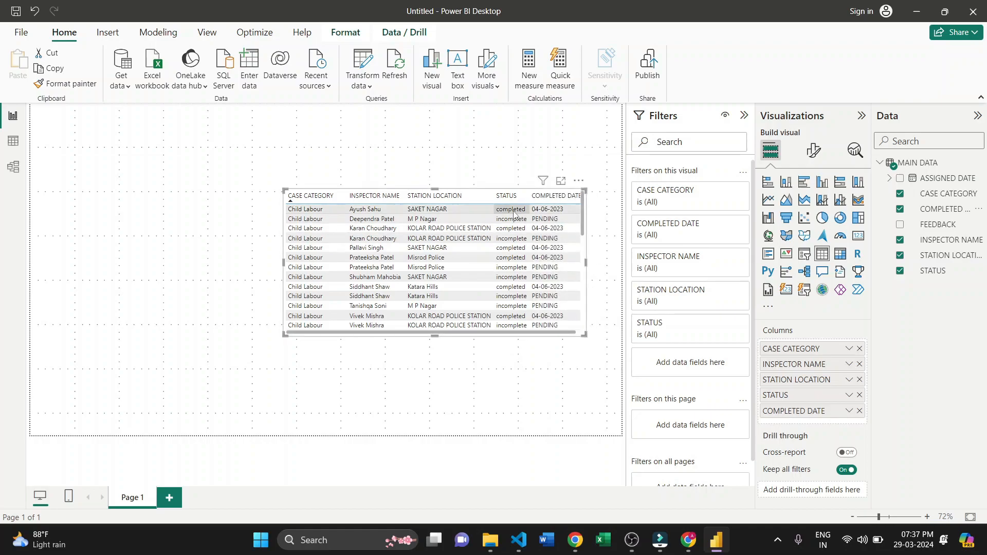
{"action": "left_click", "coordinate": [479, 197]}
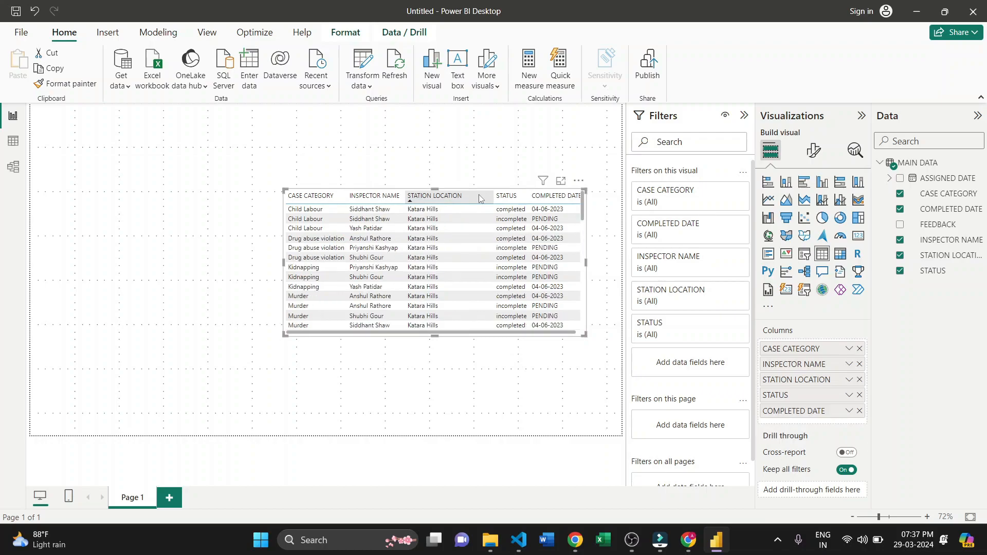
{"action": "left_click", "coordinate": [307, 197]}
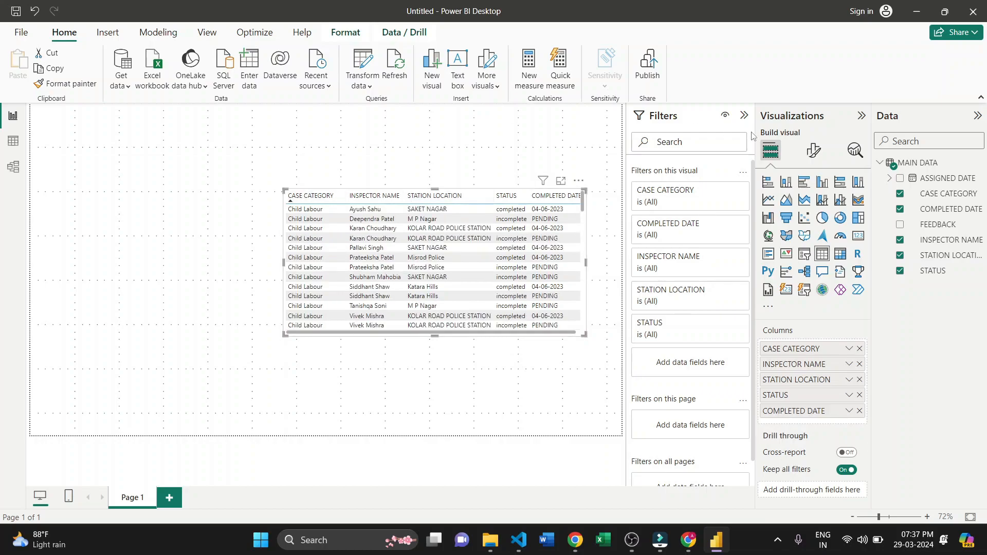
Step: Try the Minimal, Bold header and Alternating rows style presets on the table visual
{"action": "left_click", "coordinate": [814, 151]}
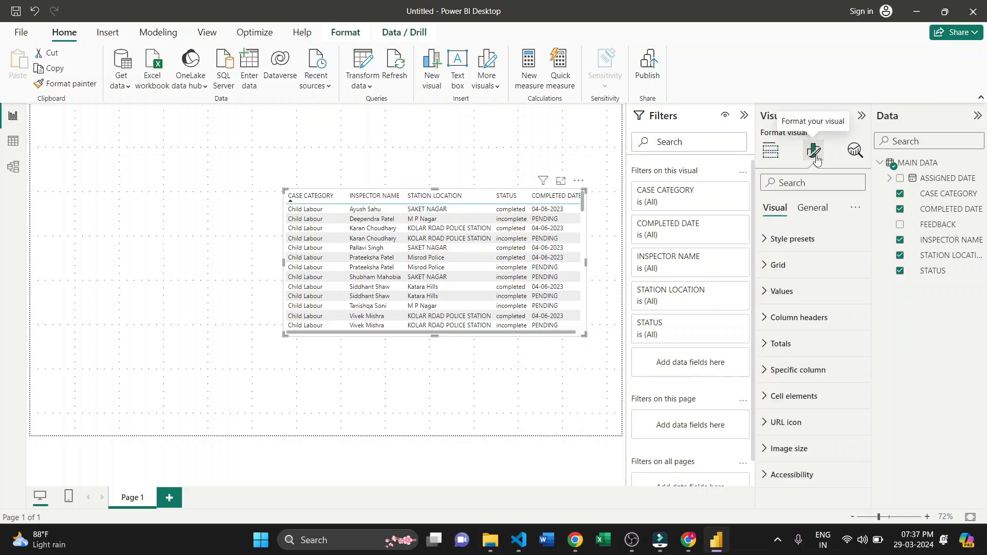
{"action": "left_click", "coordinate": [801, 249]}
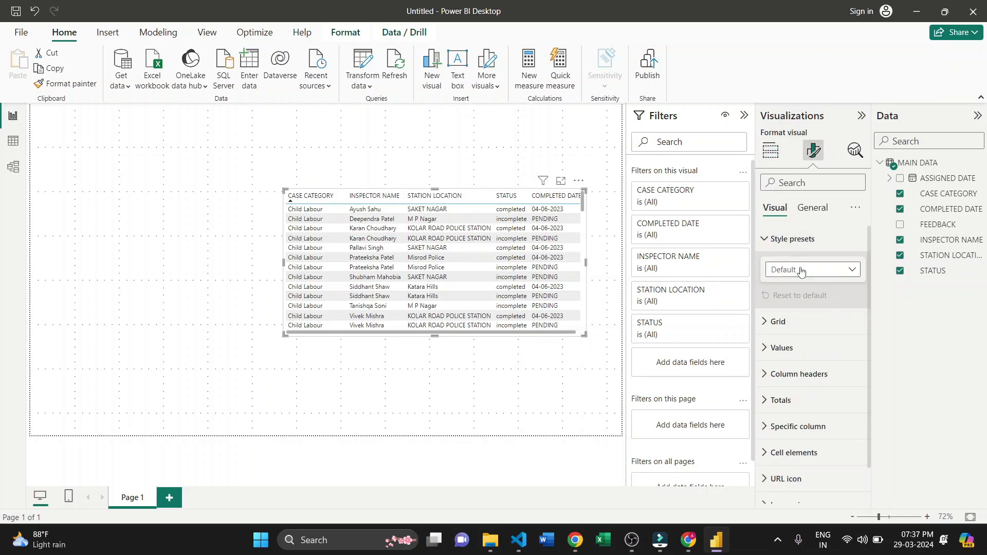
{"action": "left_click", "coordinate": [801, 270]}
{"action": "left_click", "coordinate": [796, 316]}
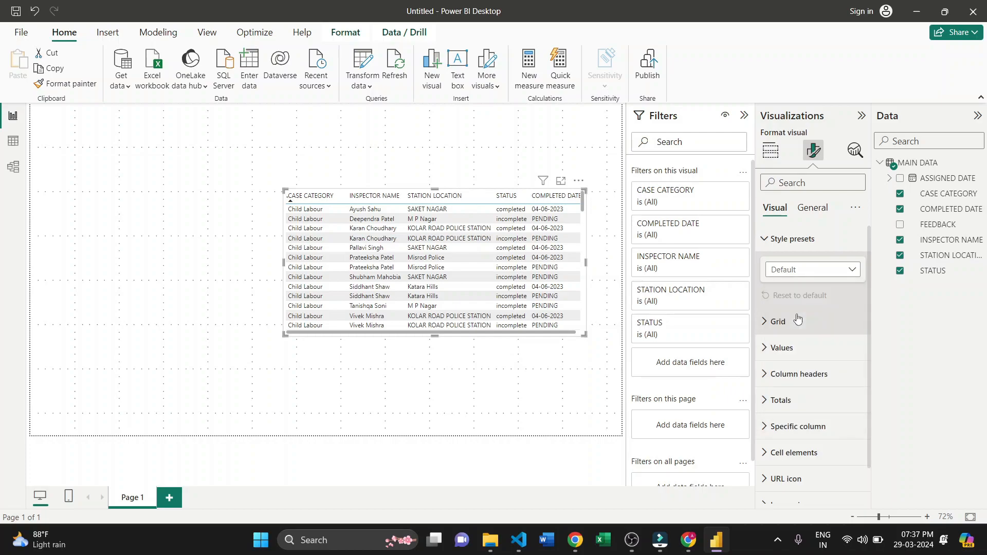
{"action": "left_click", "coordinate": [819, 272]}
{"action": "key", "text": "Escape"}
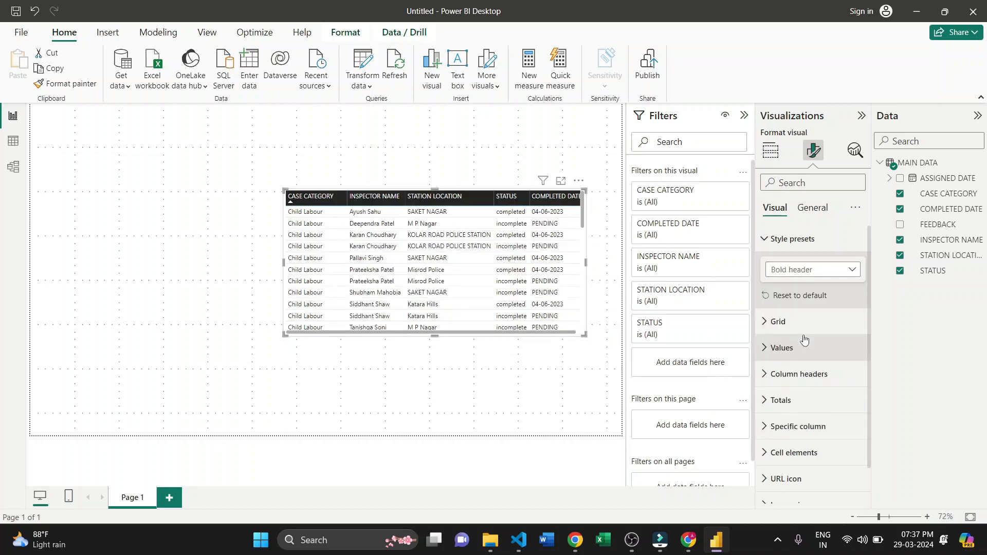
{"action": "left_click", "coordinate": [830, 272]}
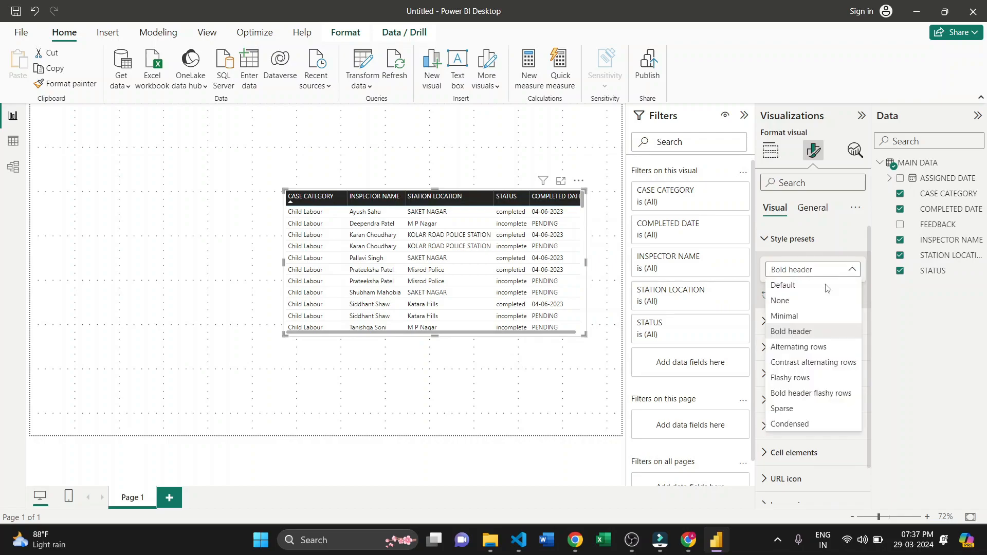
{"action": "left_click", "coordinate": [802, 346]}
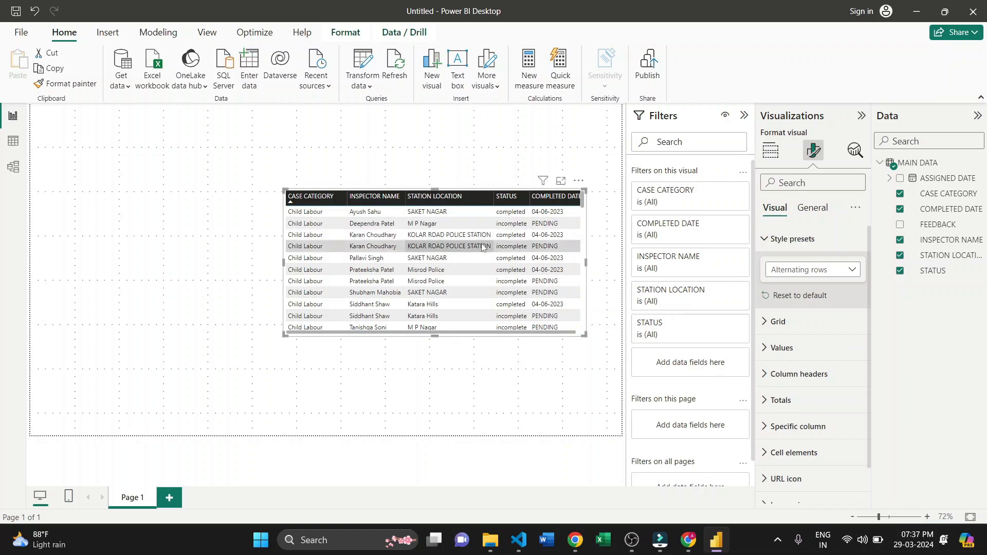
Step: Try the Contrast alternating rows, Flashy rows and Condensed style presets on the table visual
{"action": "left_click", "coordinate": [819, 268]}
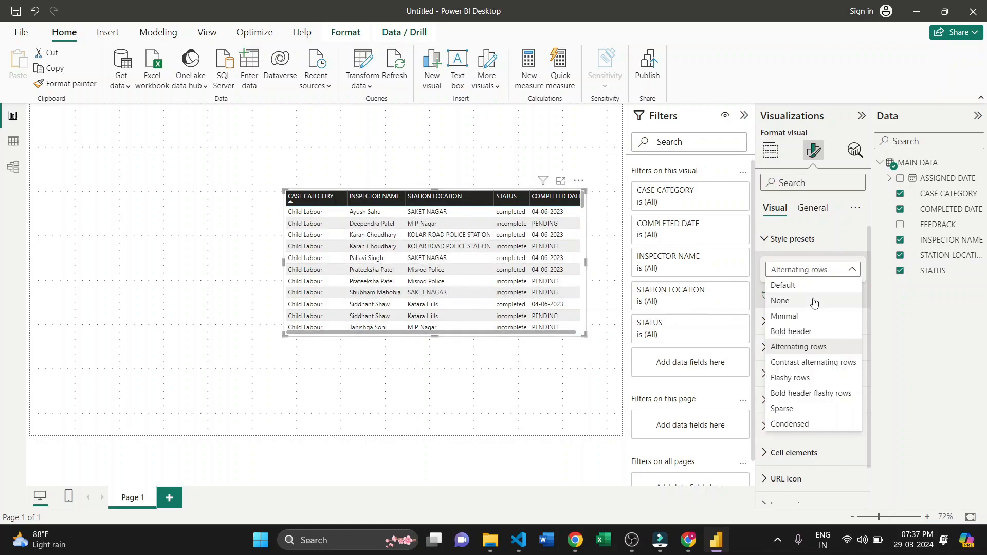
{"action": "left_click", "coordinate": [808, 362]}
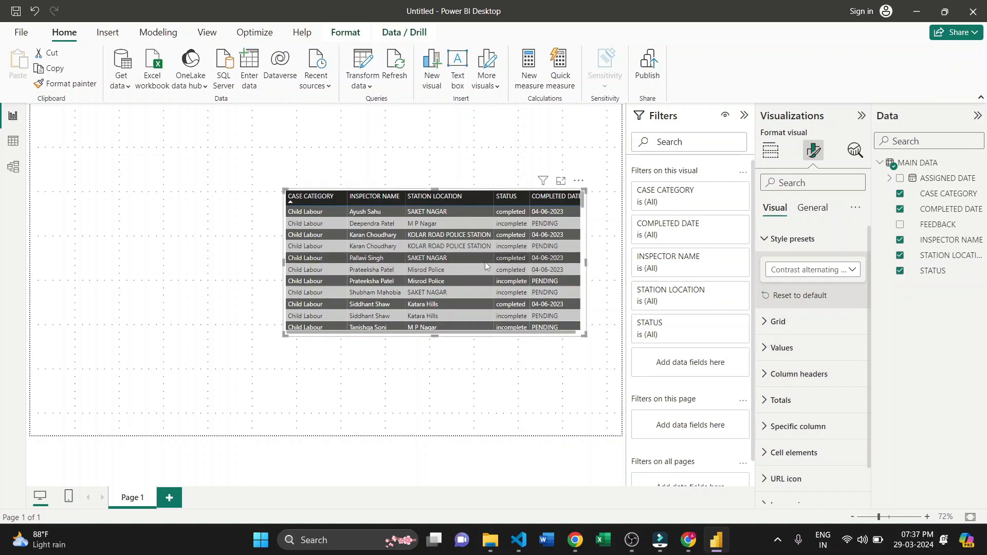
{"action": "left_click", "coordinate": [794, 271]}
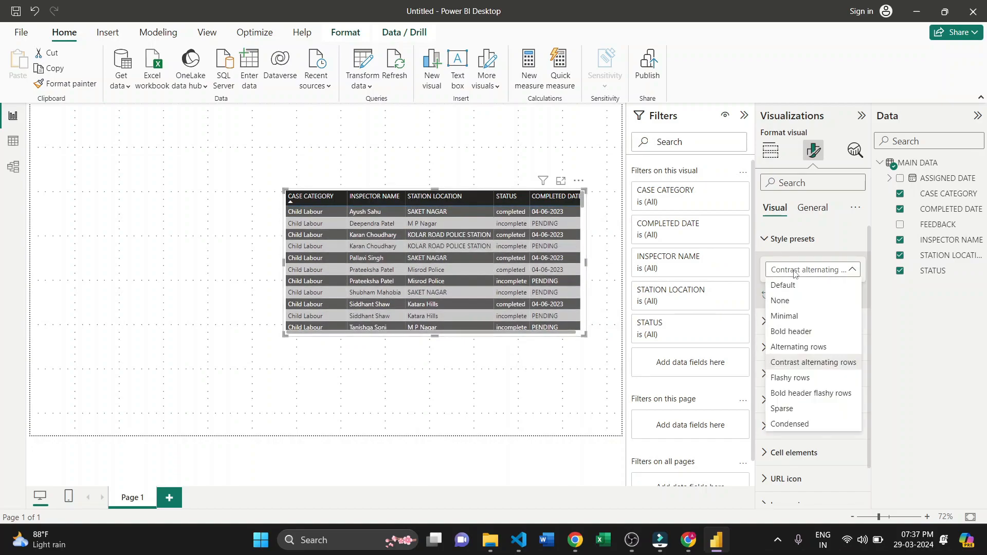
{"action": "left_click", "coordinate": [797, 377]}
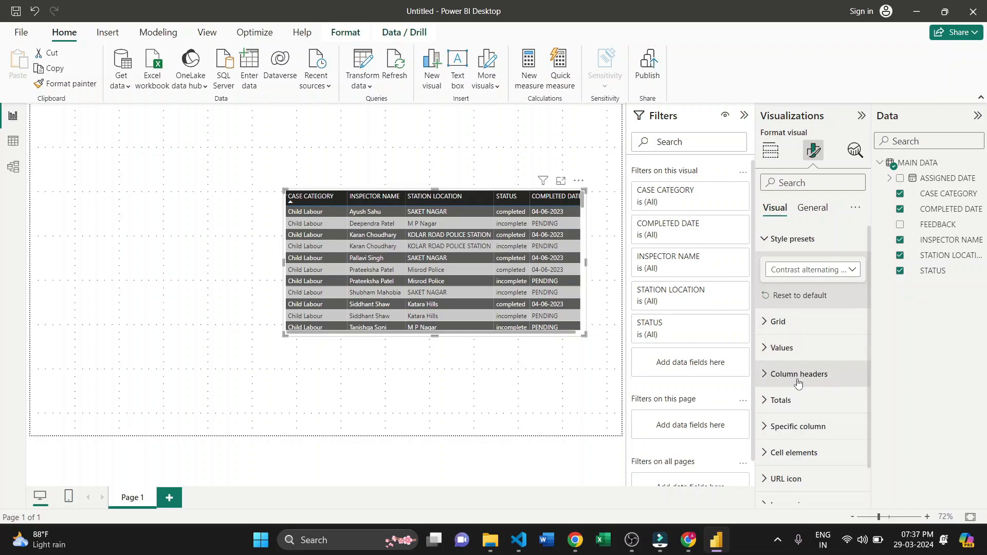
{"action": "left_click", "coordinate": [802, 269]}
{"action": "left_click", "coordinate": [796, 269]}
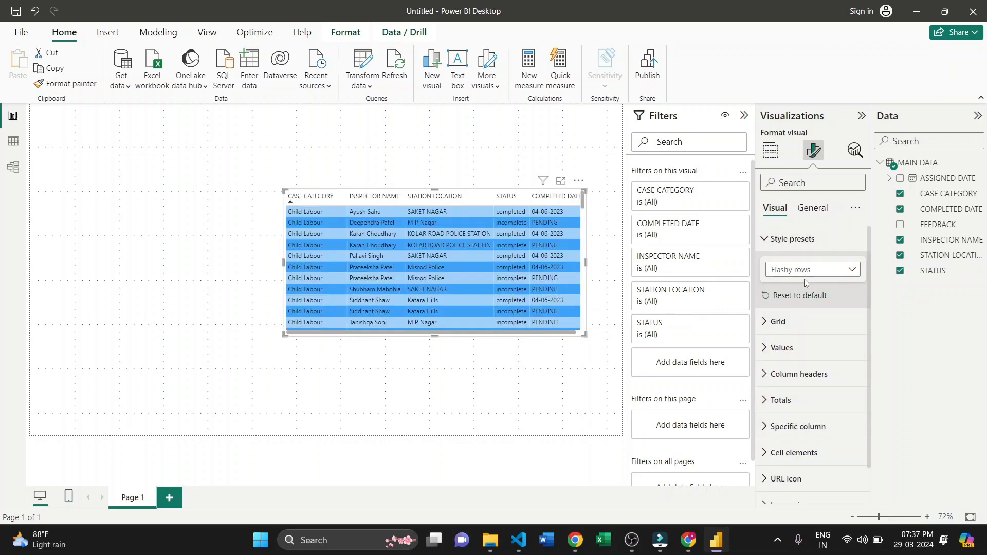
{"action": "left_click", "coordinate": [800, 272]}
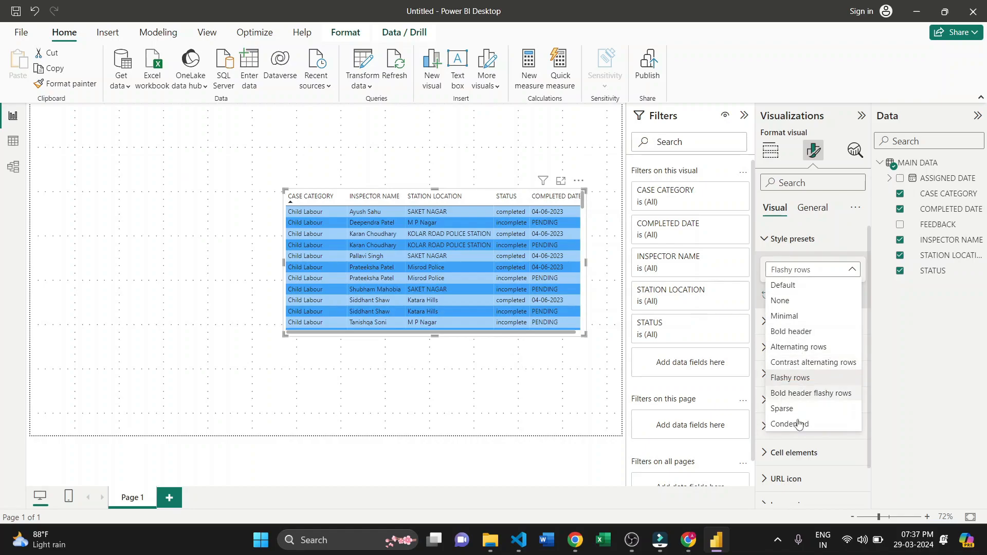
{"action": "key", "text": "Escape"}
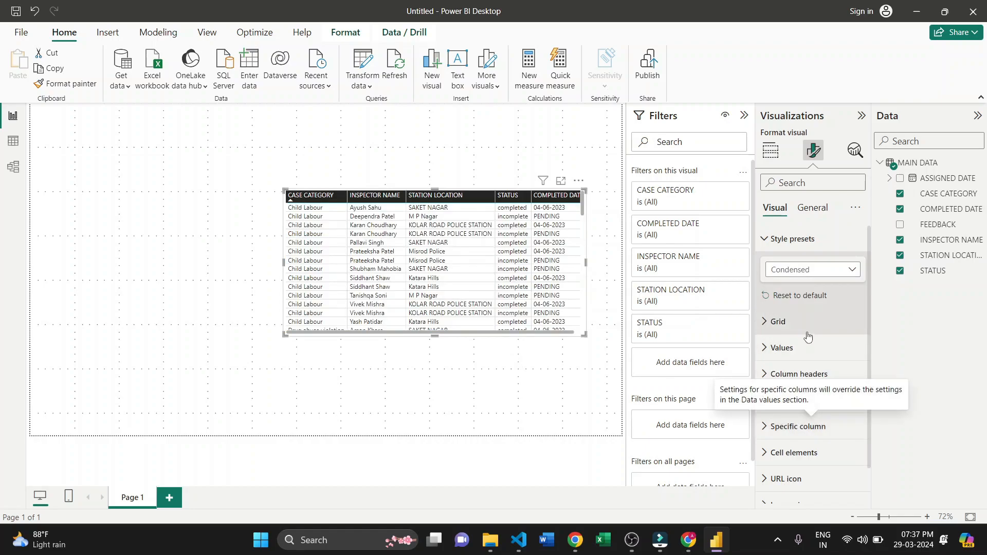
Step: Compare the Alternating rows style preset once more and apply Flashy rows to the table visual
{"action": "left_click", "coordinate": [796, 269]}
{"action": "left_click", "coordinate": [799, 346]}
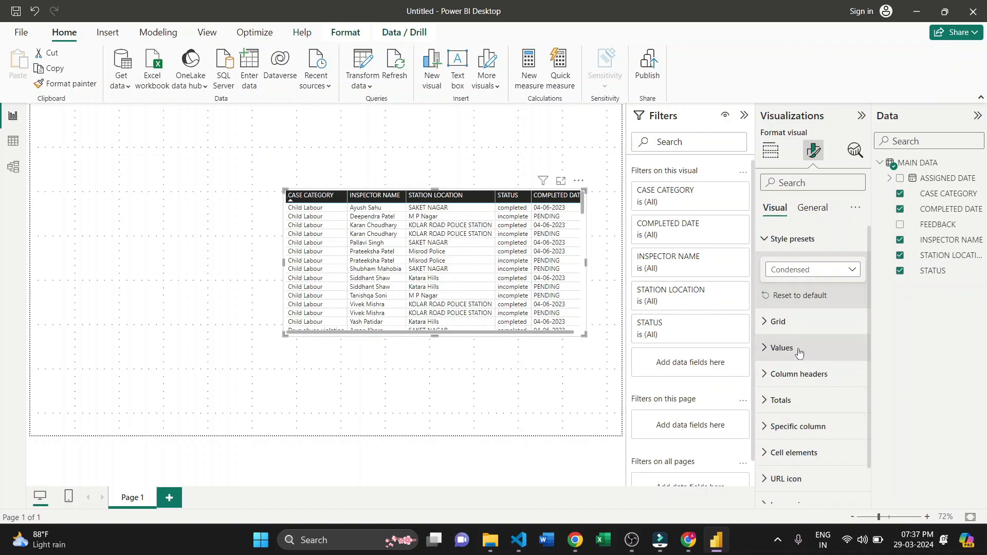
{"action": "left_click", "coordinate": [800, 274]}
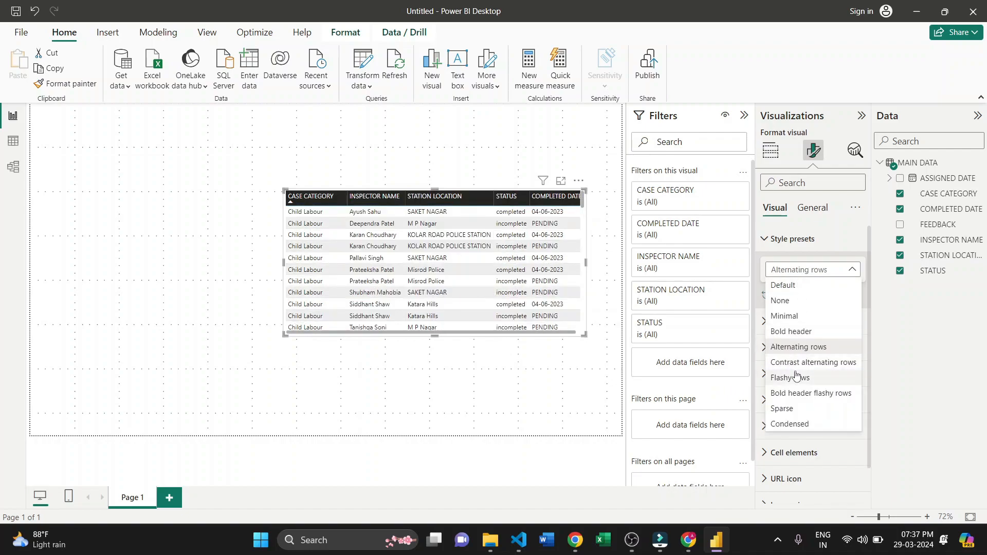
{"action": "left_click", "coordinate": [795, 380]}
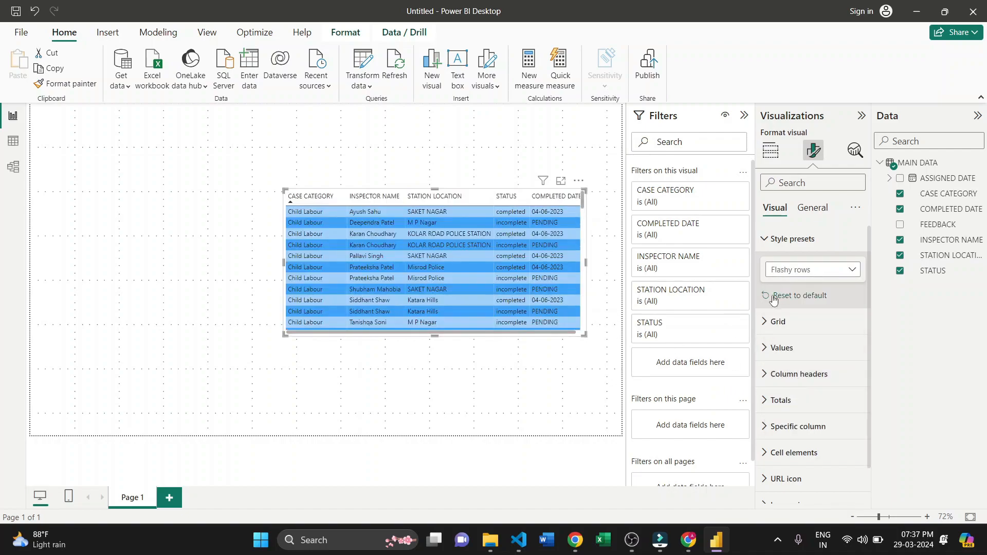
Step: Turn on the table's horizontal gridlines and set them to black with a width of 2
{"action": "left_click", "coordinate": [783, 322]}
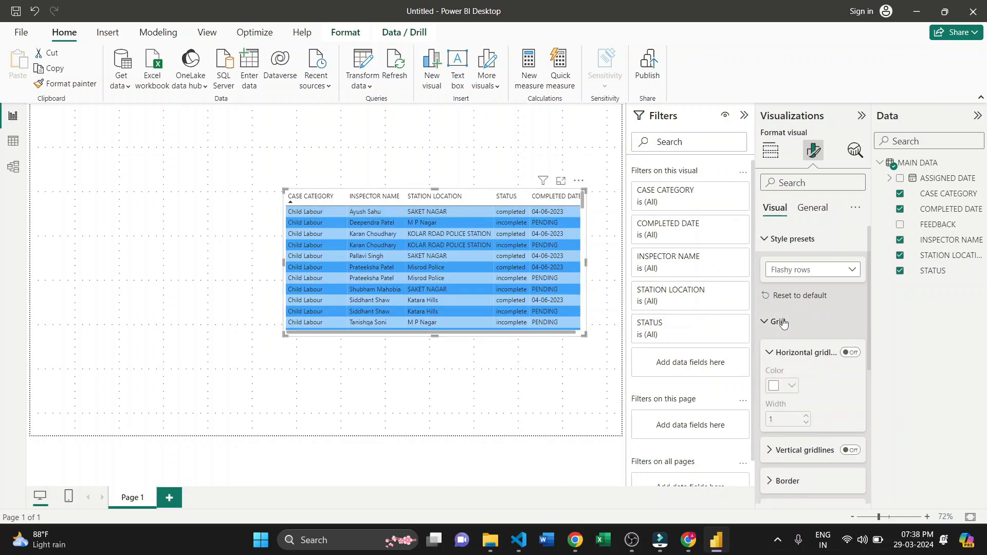
{"action": "scroll", "coordinate": [789, 392], "scroll_direction": "down", "scroll_amount": 1}
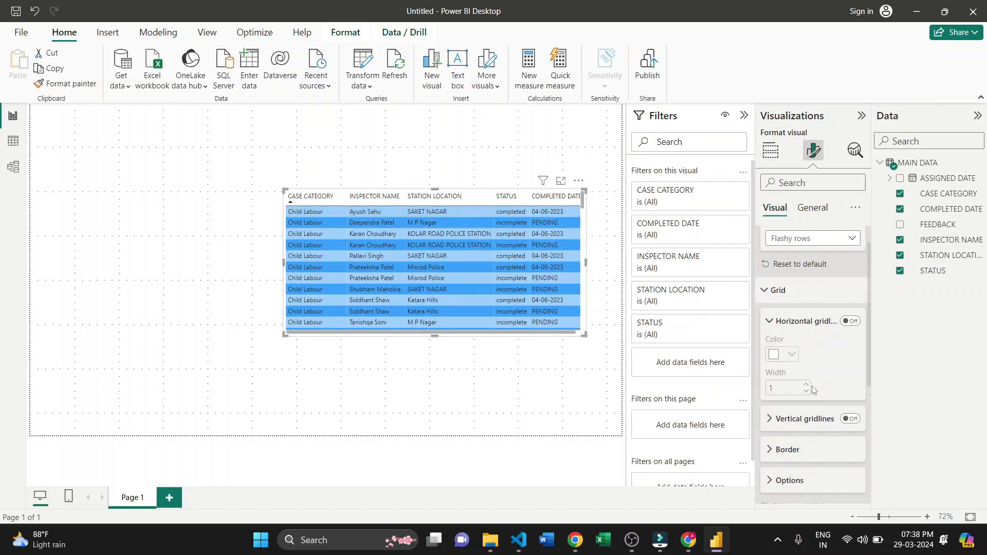
{"action": "left_click", "coordinate": [850, 321]}
{"action": "left_click", "coordinate": [805, 389]}
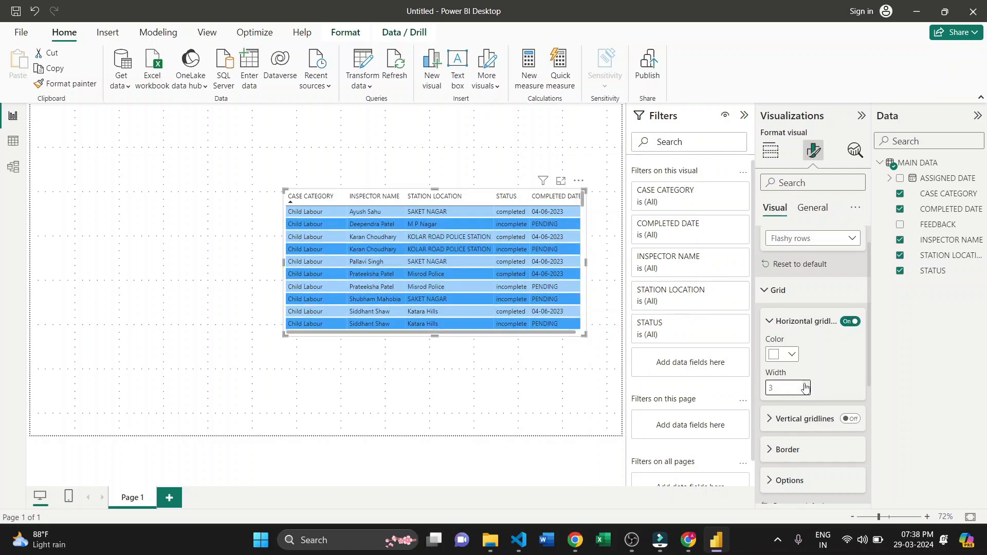
{"action": "left_click", "coordinate": [786, 354]}
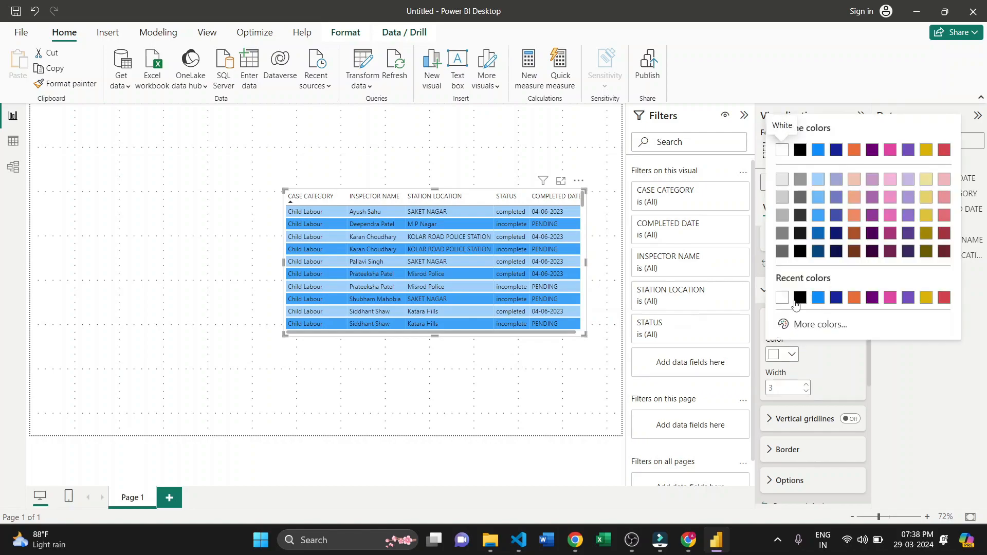
{"action": "left_click", "coordinate": [797, 301]}
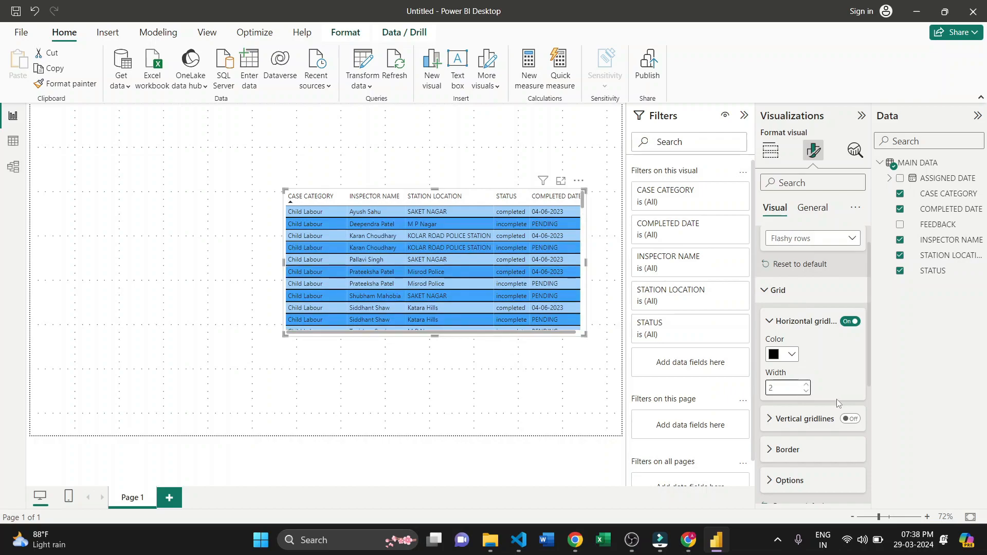
Step: Turn on the table's vertical gridlines and set them to black with a width of 2
{"action": "scroll", "coordinate": [843, 381], "scroll_direction": "down", "scroll_amount": 3}
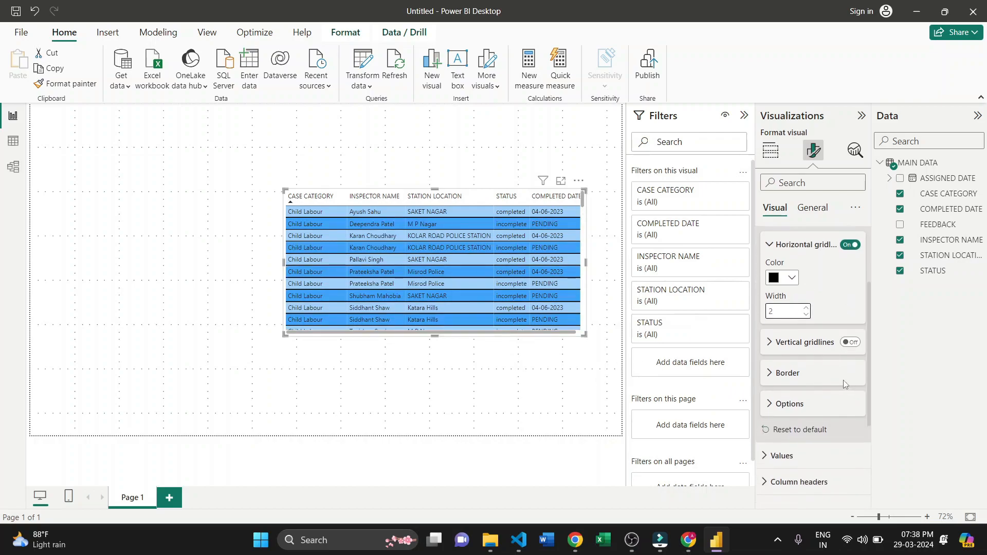
{"action": "left_click", "coordinate": [790, 348]}
{"action": "left_click", "coordinate": [849, 340]}
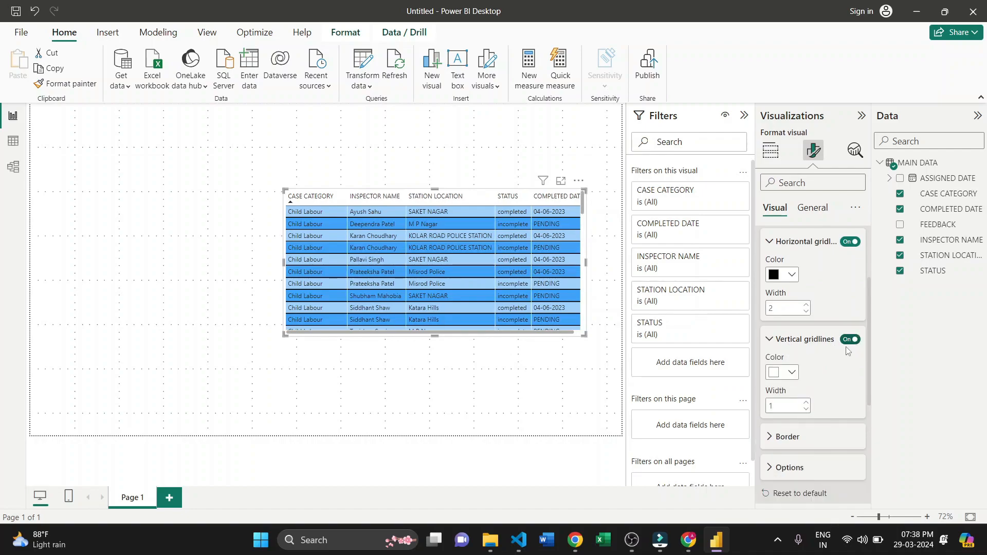
{"action": "left_click", "coordinate": [791, 373]}
{"action": "left_click", "coordinate": [782, 315]}
{"action": "left_click", "coordinate": [806, 402]}
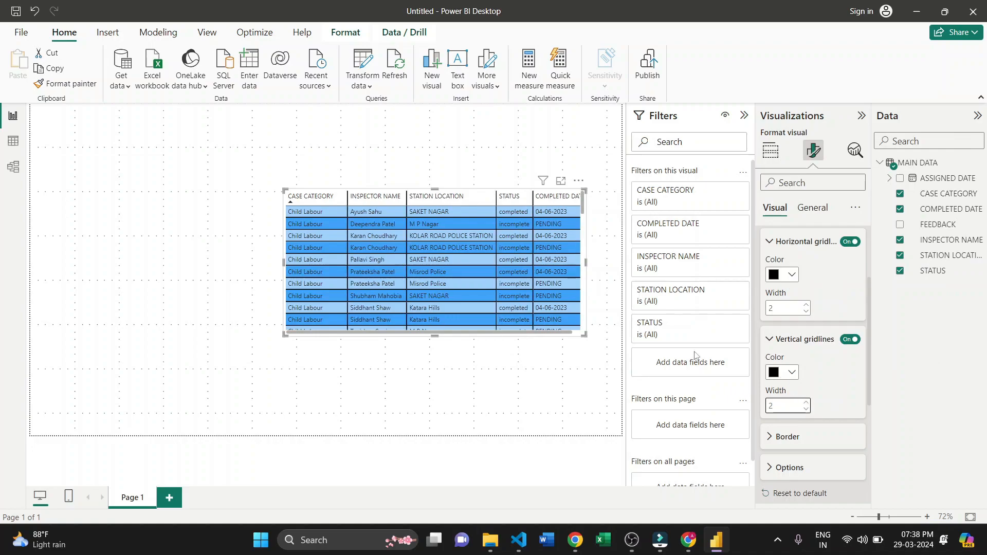
Step: Widen the table visual to fit the whole COMPLETED DATE column and move it nearer the middle of the page
{"action": "left_click_drag", "start_coordinate": [586, 264], "coordinate": [595, 264]}
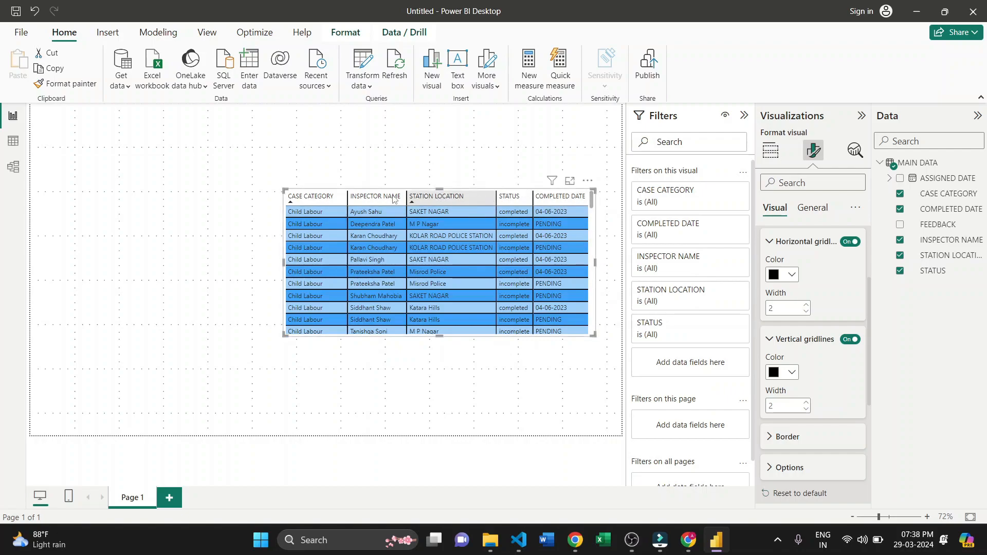
{"action": "left_click_drag", "start_coordinate": [477, 193], "coordinate": [369, 181]}
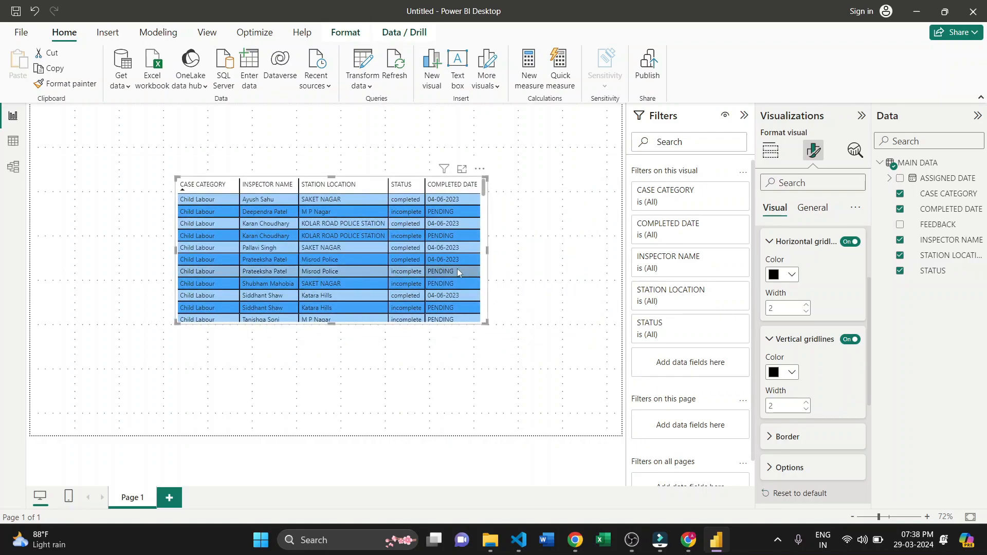
Step: Look through the grid's border settings, set the row padding to 4 and try the global font size, ending at 10
{"action": "scroll", "coordinate": [811, 383], "scroll_direction": "down", "scroll_amount": 3}
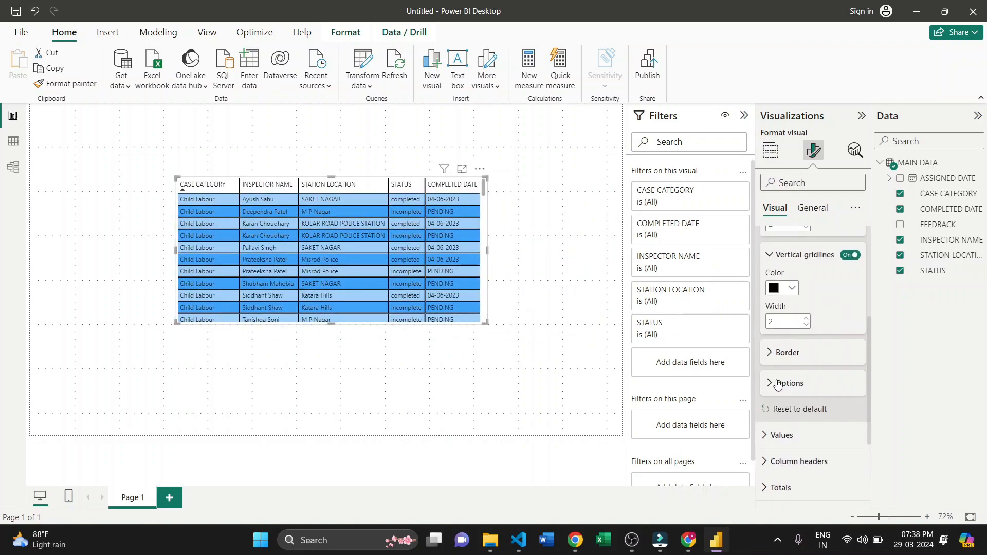
{"action": "left_click", "coordinate": [780, 354]}
{"action": "scroll", "coordinate": [781, 357], "scroll_direction": "down", "scroll_amount": 2}
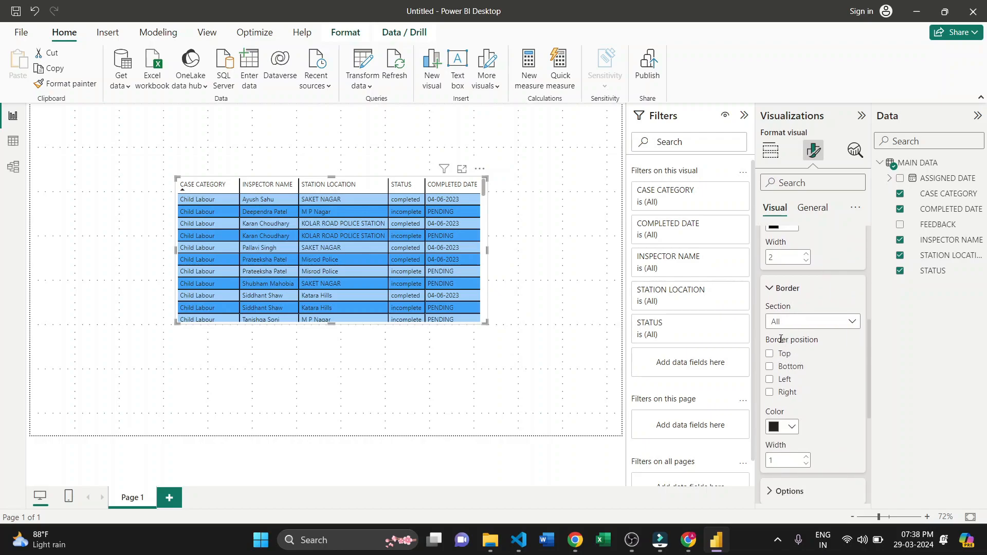
{"action": "scroll", "coordinate": [777, 393], "scroll_direction": "down", "scroll_amount": 4}
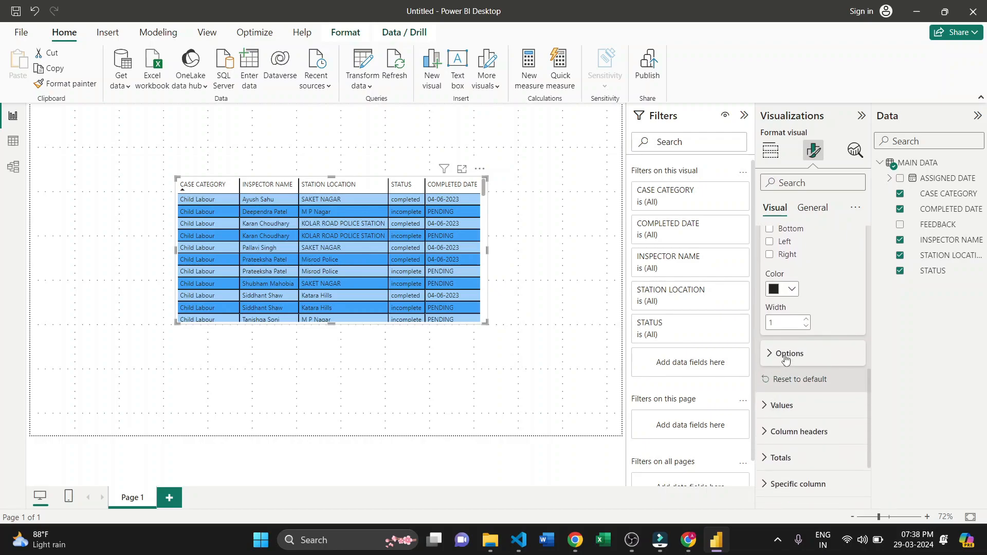
{"action": "left_click", "coordinate": [785, 354]}
{"action": "scroll", "coordinate": [789, 349], "scroll_direction": "down", "scroll_amount": 2}
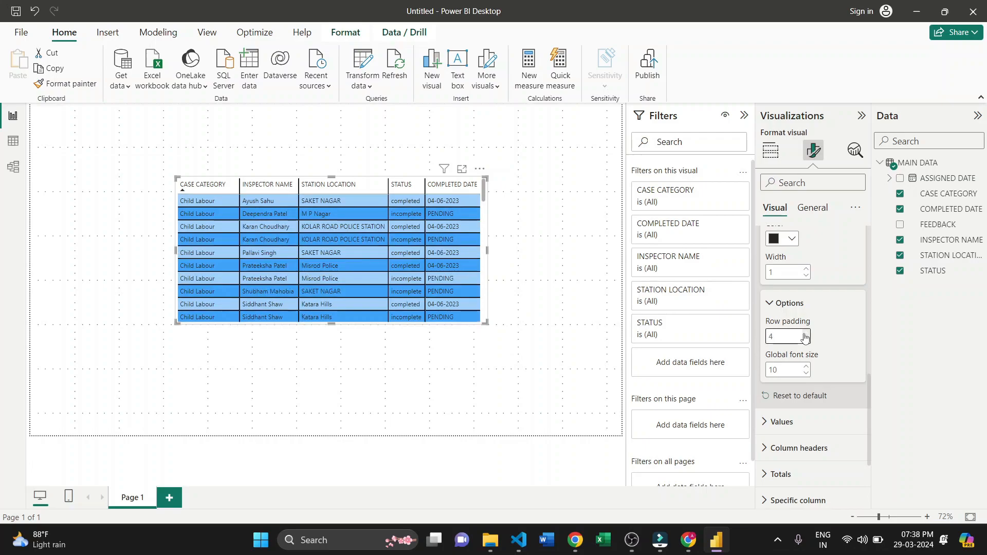
{"action": "left_click", "coordinate": [804, 370]}
{"action": "left_click", "coordinate": [807, 367]}
{"action": "scroll", "coordinate": [806, 370], "scroll_direction": "down", "scroll_amount": 1}
Step: Make the text of the table's values bold
{"action": "left_click", "coordinate": [808, 361]}
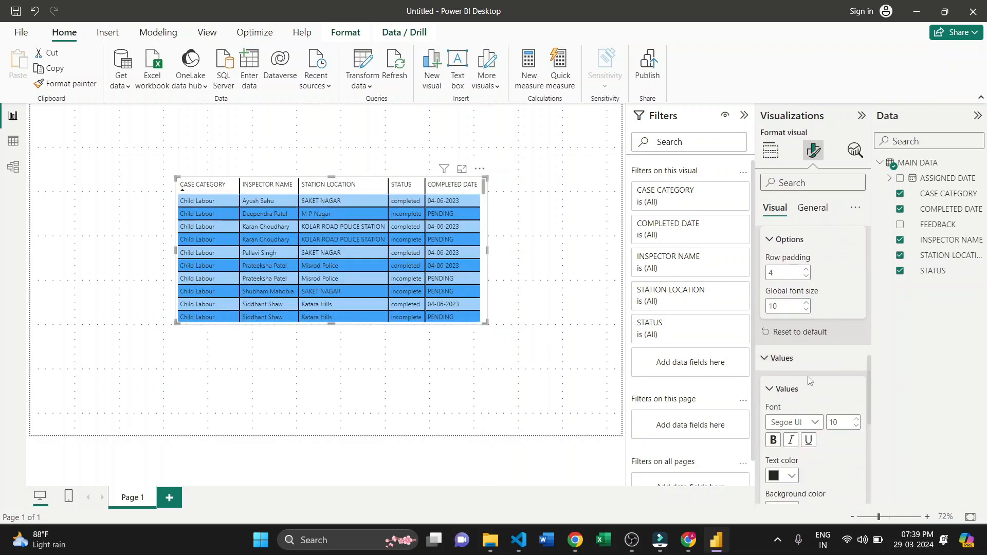
{"action": "scroll", "coordinate": [807, 377], "scroll_direction": "down", "scroll_amount": 1}
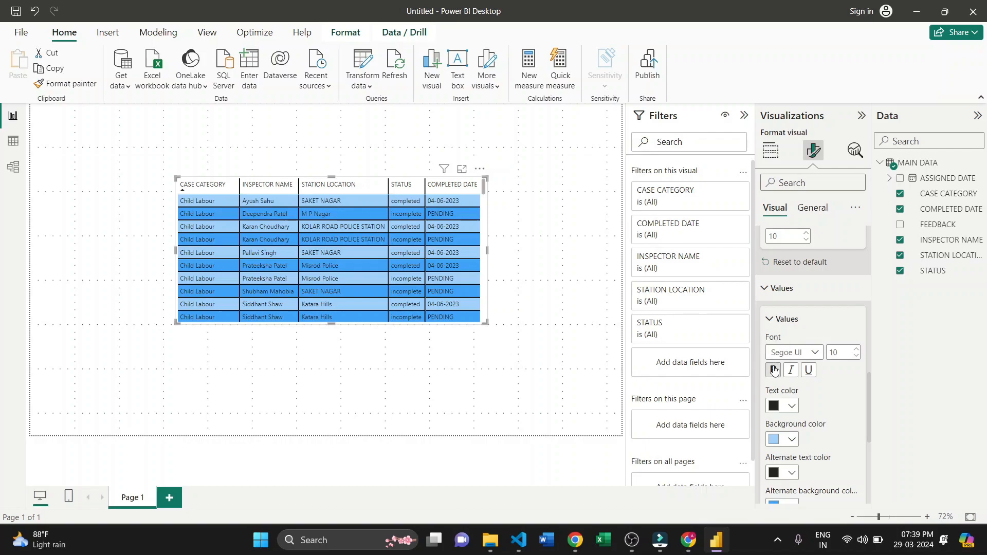
{"action": "left_click", "coordinate": [773, 370]}
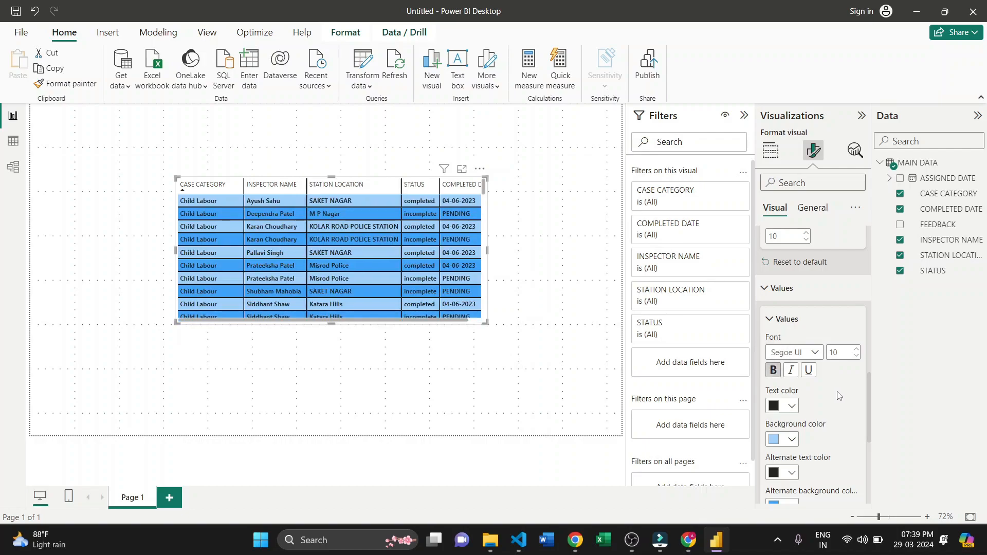
Step: Try an orange background color and a pink alternate background color for the table's values
{"action": "scroll", "coordinate": [786, 406], "scroll_direction": "down", "scroll_amount": 1}
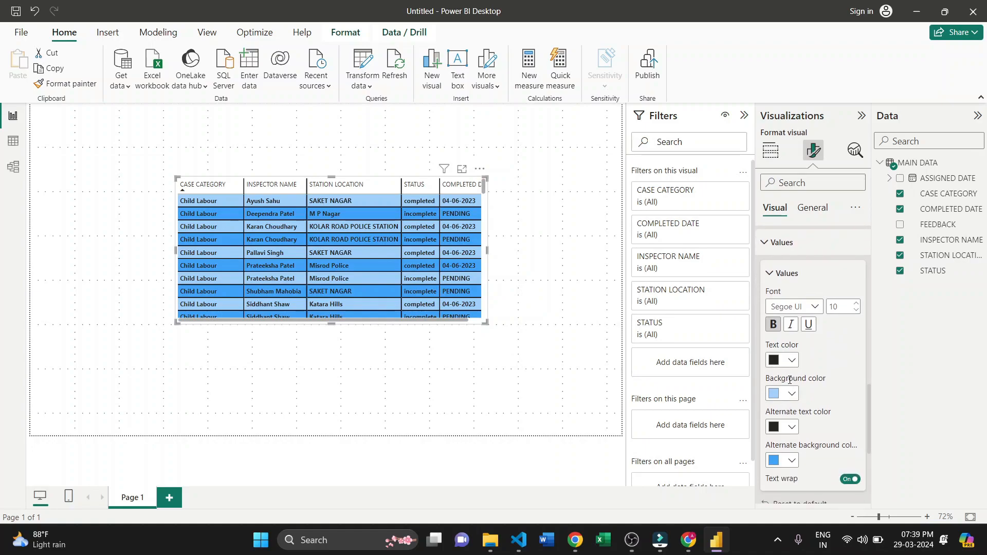
{"action": "left_click", "coordinate": [792, 394]}
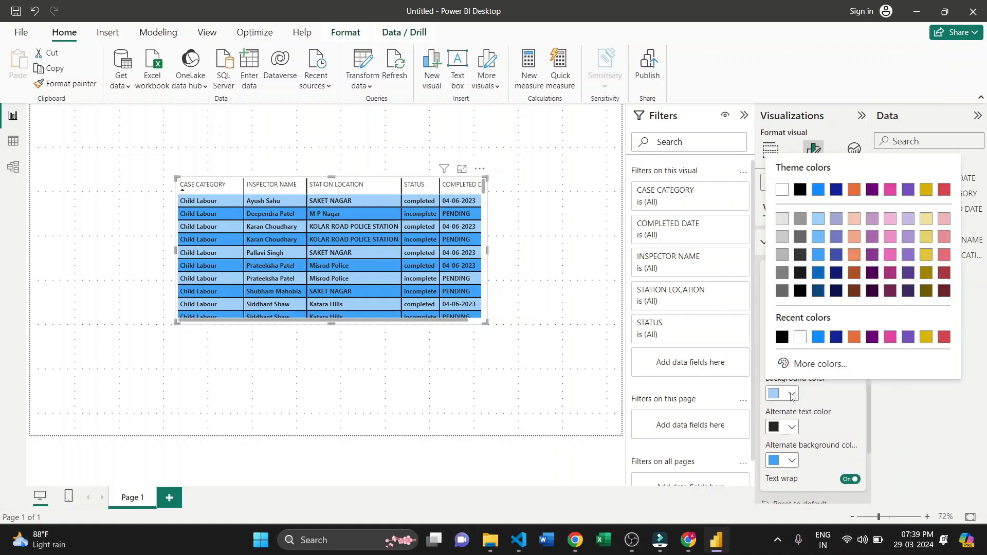
{"action": "left_click", "coordinate": [853, 337]}
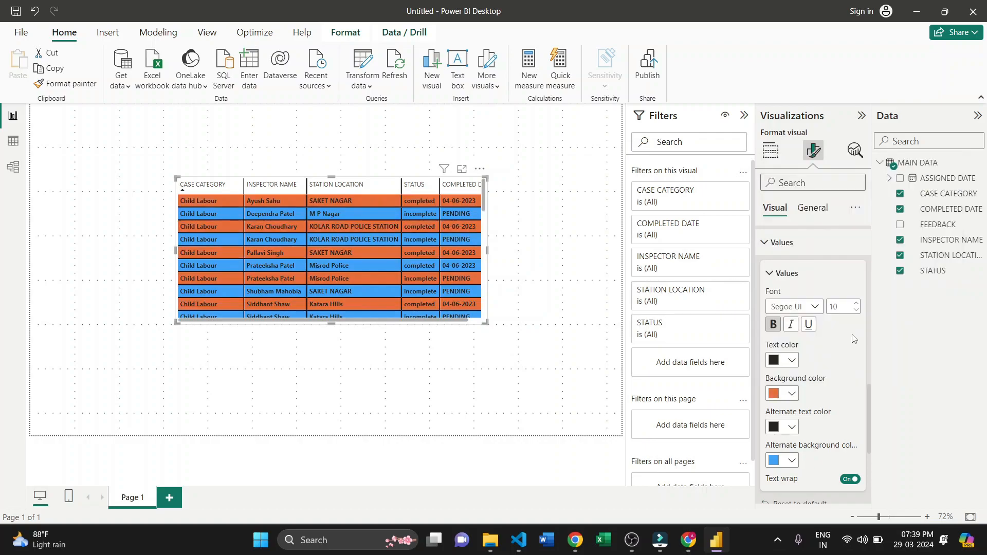
{"action": "scroll", "coordinate": [809, 414], "scroll_direction": "down", "scroll_amount": 1}
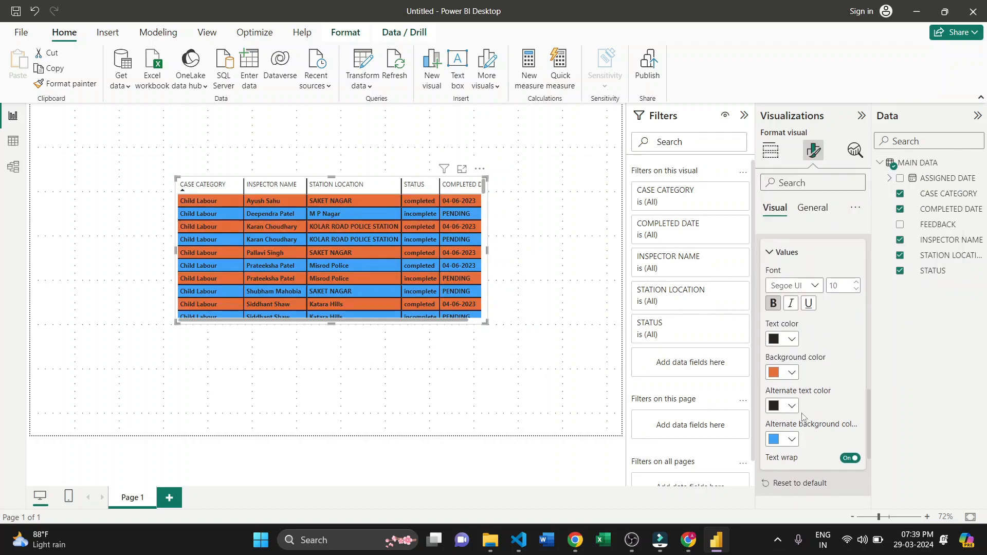
{"action": "right_click", "coordinate": [791, 438]}
{"action": "left_click", "coordinate": [776, 440]}
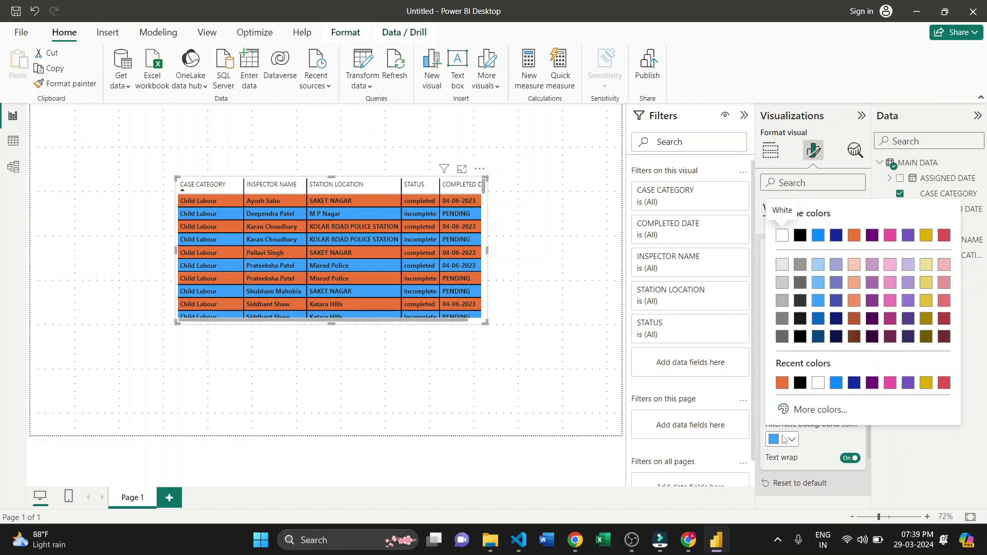
{"action": "left_click", "coordinate": [778, 444]}
{"action": "left_click", "coordinate": [776, 440]}
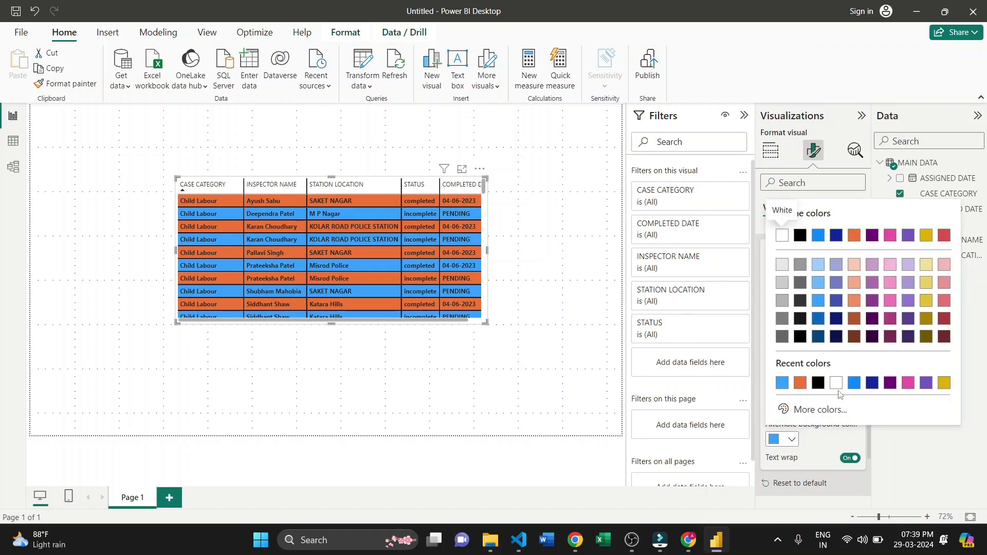
{"action": "left_click", "coordinate": [908, 383]}
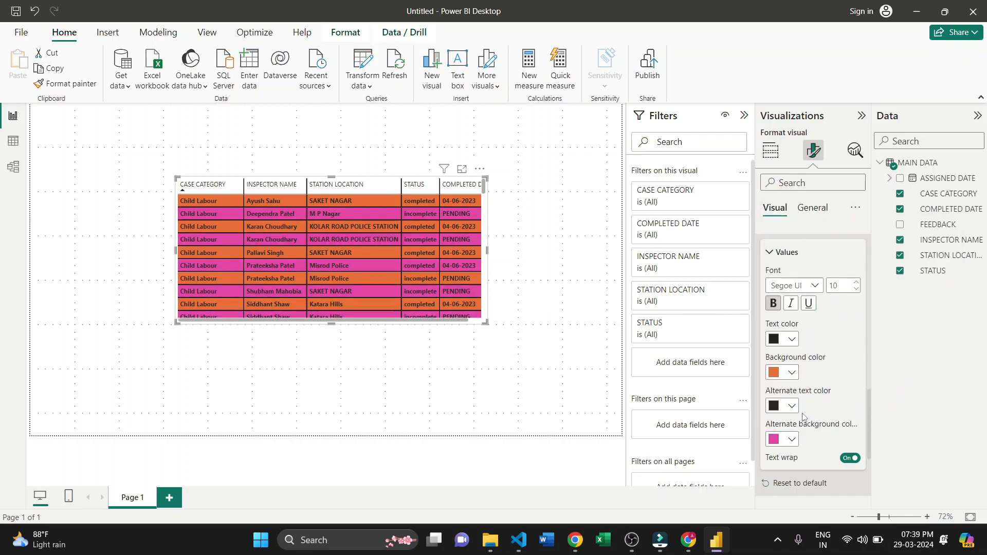
Step: Set the alternate background color of the table's values to white
{"action": "scroll", "coordinate": [803, 416], "scroll_direction": "down", "scroll_amount": 2}
{"action": "left_click", "coordinate": [791, 367]}
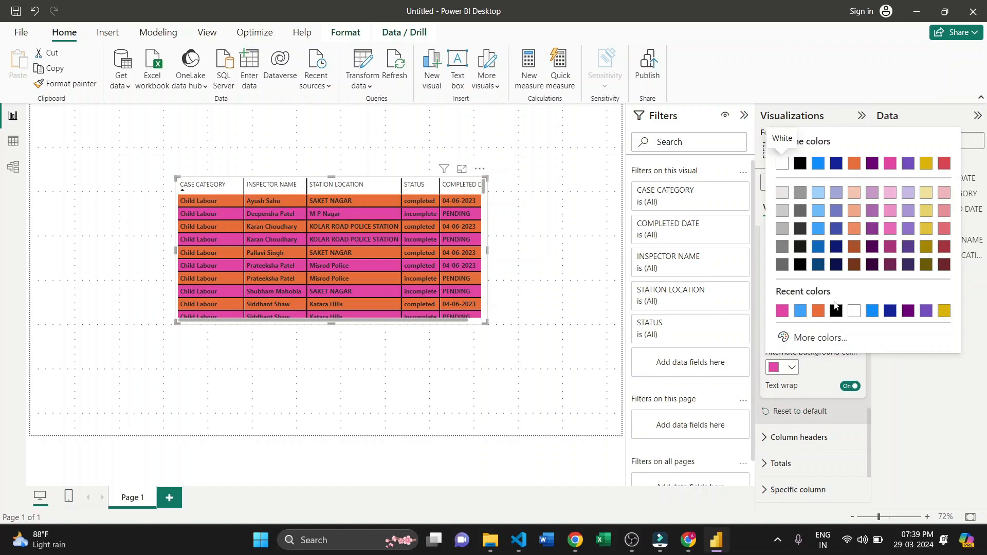
{"action": "left_click", "coordinate": [853, 311]}
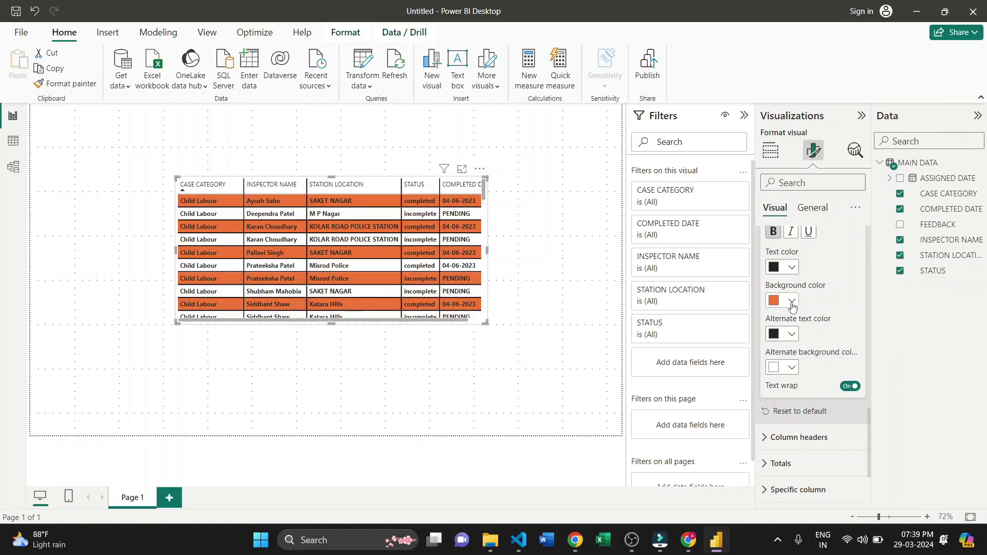
Step: Give the table's values a black background color and white text color
{"action": "left_click", "coordinate": [791, 301]}
{"action": "left_click", "coordinate": [853, 245]}
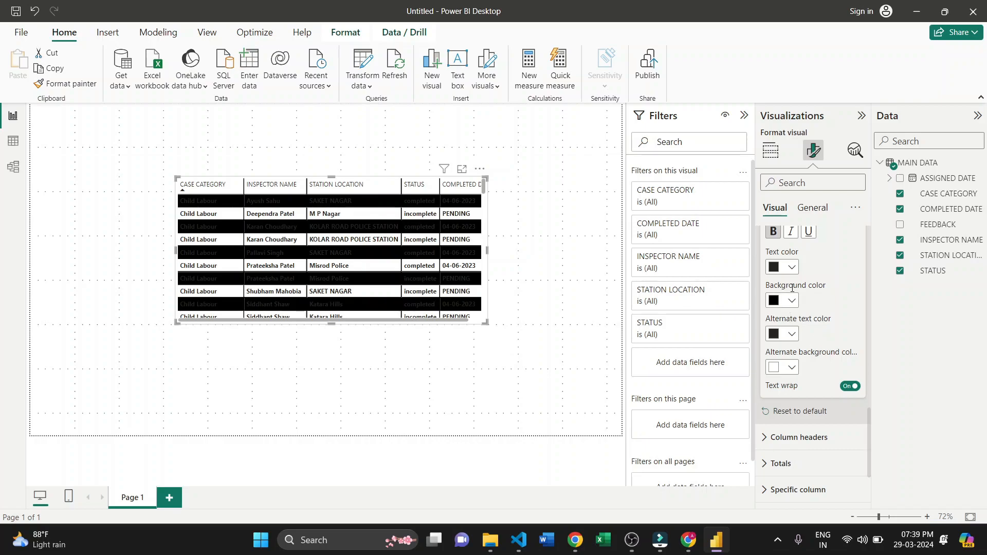
{"action": "scroll", "coordinate": [792, 287], "scroll_direction": "up", "scroll_amount": 1}
{"action": "left_click", "coordinate": [791, 317]}
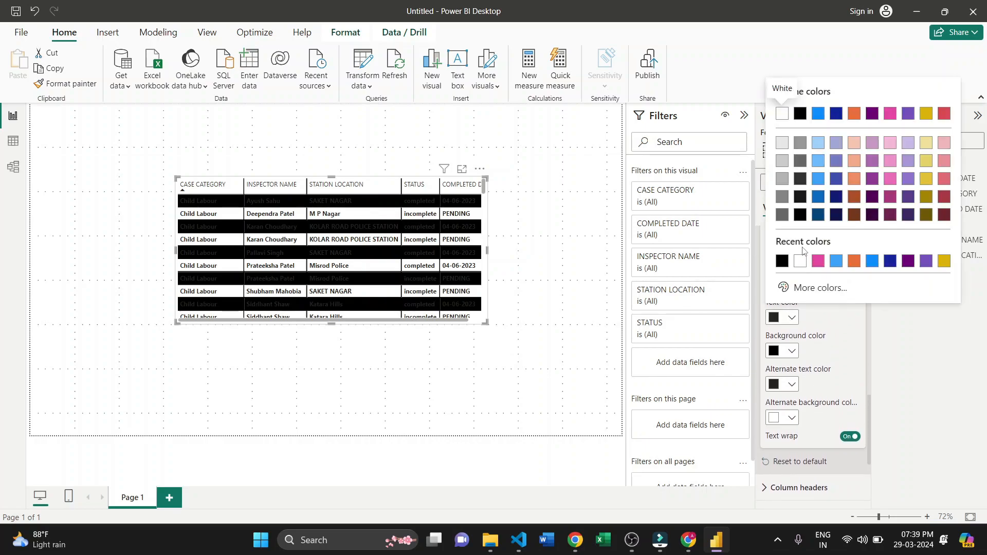
{"action": "left_click", "coordinate": [800, 261]}
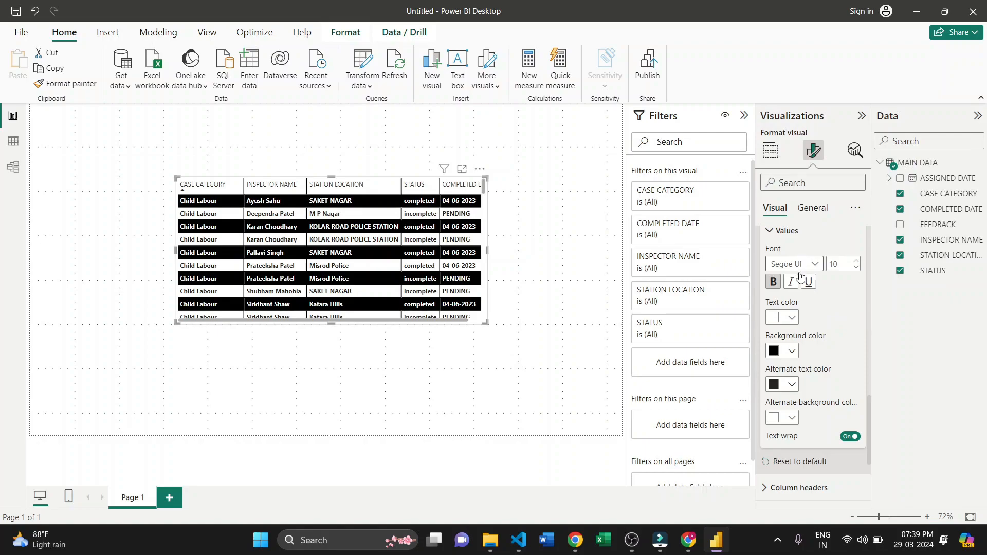
Step: Make the table's column headers bold and center-align them
{"action": "scroll", "coordinate": [794, 308], "scroll_direction": "down", "scroll_amount": 3}
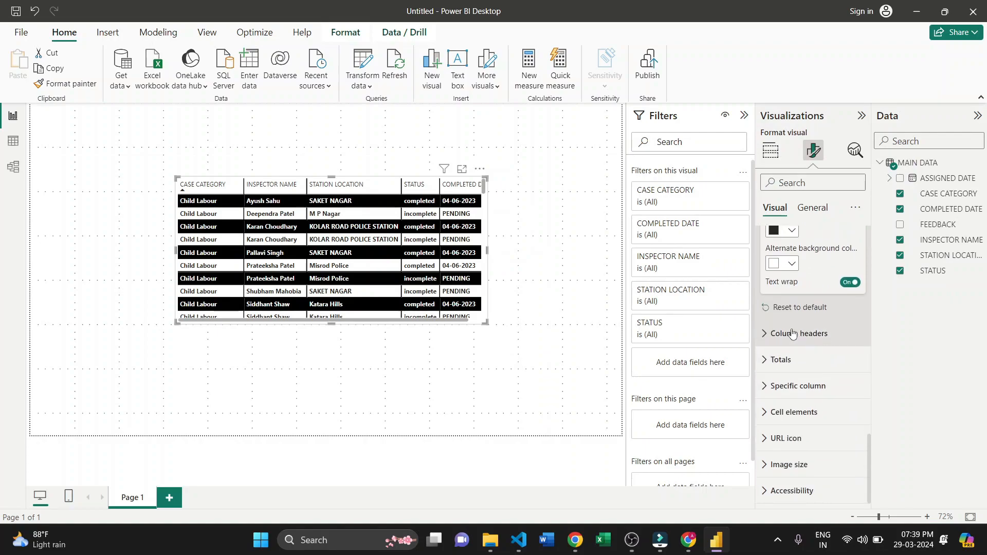
{"action": "left_click", "coordinate": [792, 333]}
{"action": "scroll", "coordinate": [792, 360], "scroll_direction": "down", "scroll_amount": 1}
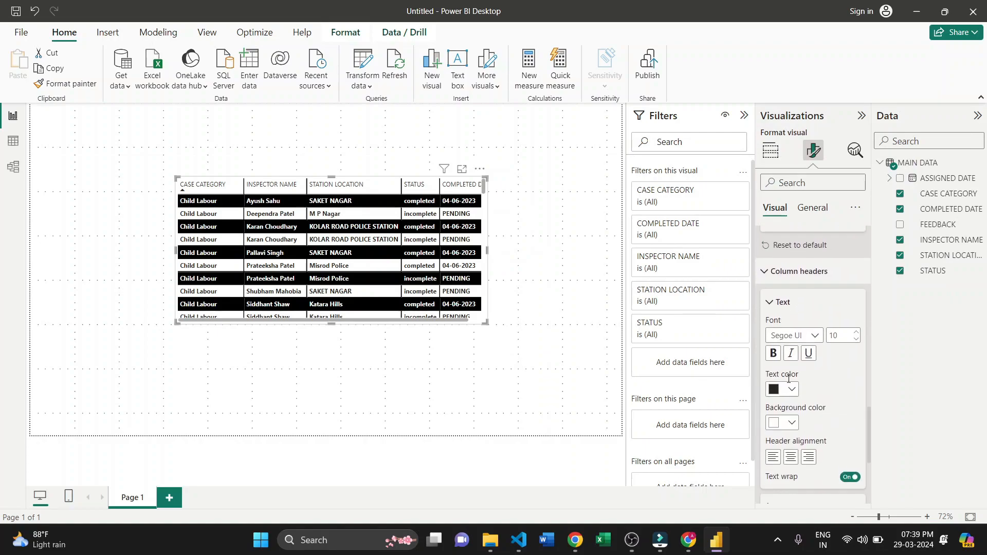
{"action": "left_click", "coordinate": [774, 355]}
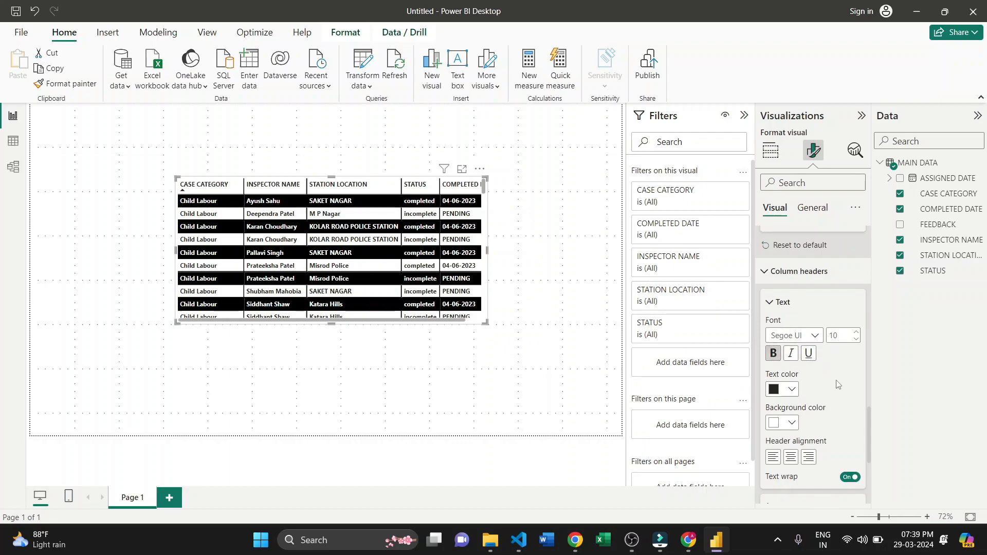
{"action": "scroll", "coordinate": [823, 396], "scroll_direction": "down", "scroll_amount": 1}
{"action": "left_click", "coordinate": [791, 405]}
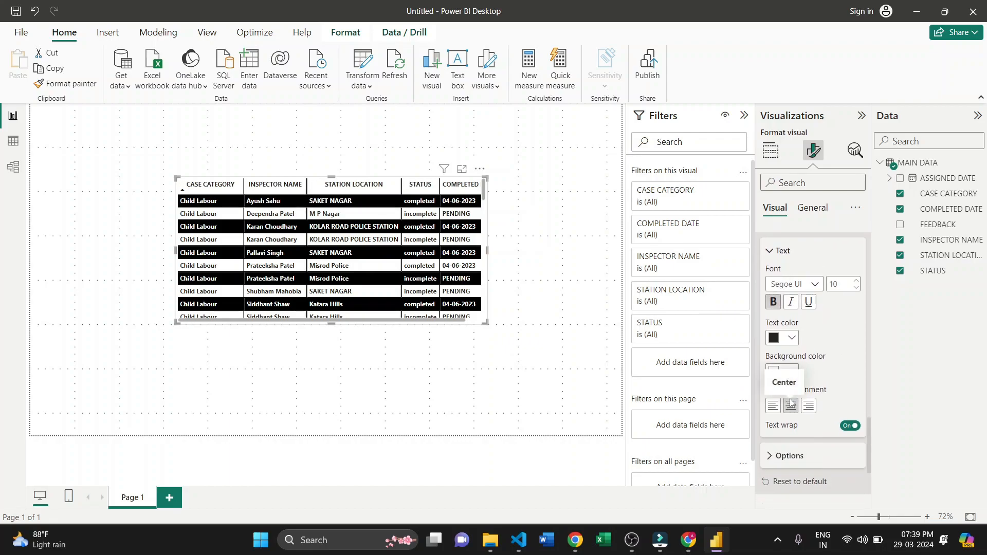
Step: Look through the column headers' auto-size width option and the settings for the table's totals
{"action": "scroll", "coordinate": [839, 392], "scroll_direction": "down", "scroll_amount": 1}
{"action": "scroll", "coordinate": [839, 392], "scroll_direction": "down", "scroll_amount": 3}
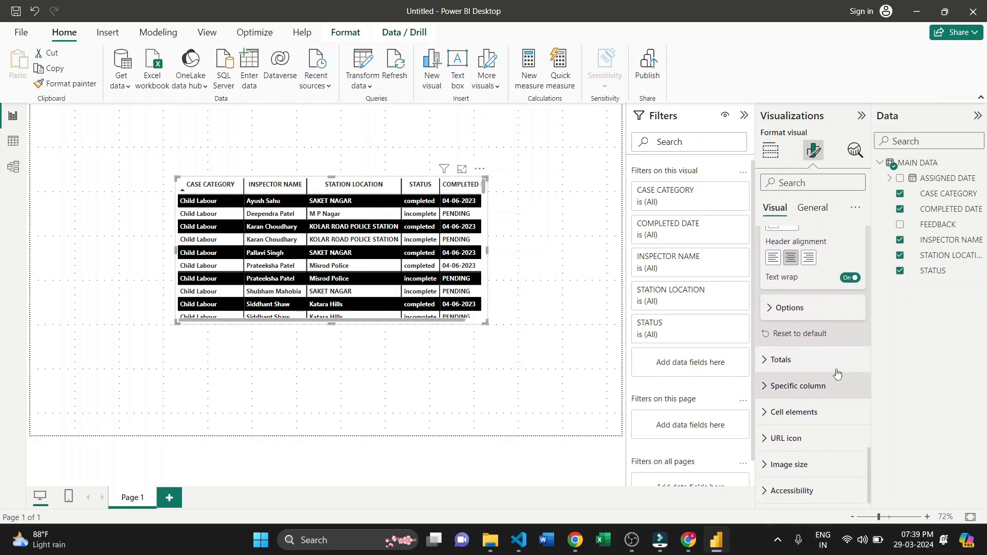
{"action": "left_click", "coordinate": [807, 307]}
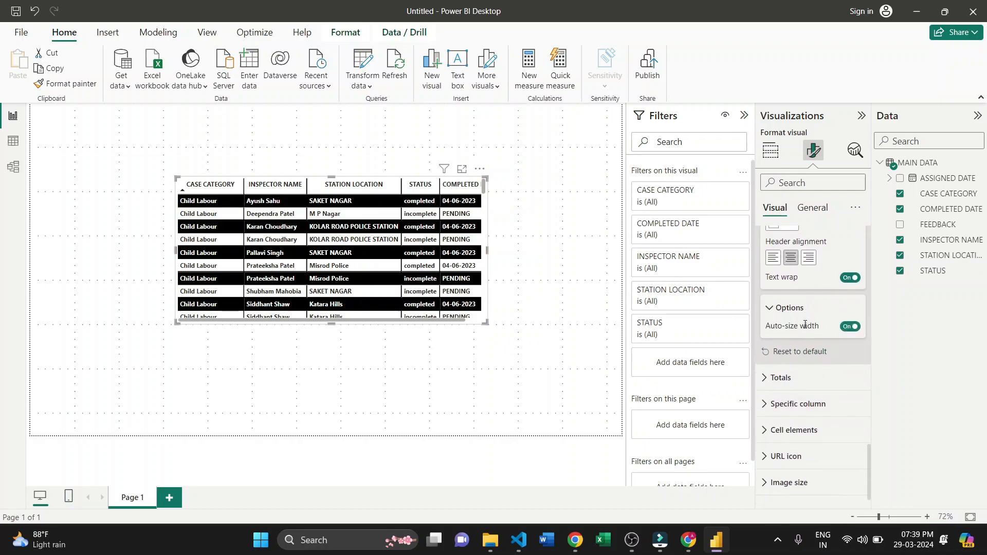
{"action": "scroll", "coordinate": [844, 332], "scroll_direction": "down", "scroll_amount": 1}
{"action": "left_click", "coordinate": [803, 371]}
{"action": "scroll", "coordinate": [802, 360], "scroll_direction": "down", "scroll_amount": 2}
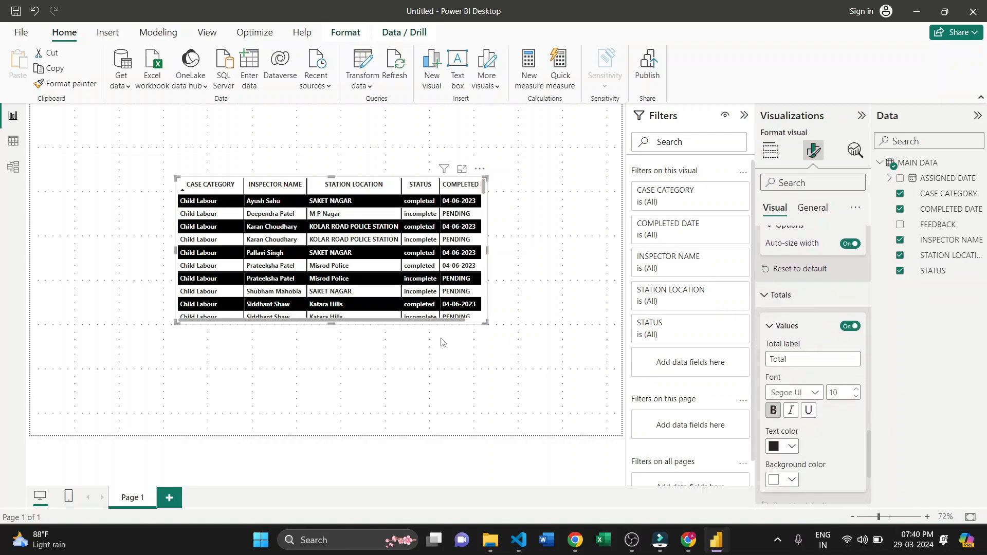
Step: Make the table visual slightly taller and look through its rows down to the end and back
{"action": "left_click_drag", "start_coordinate": [331, 324], "coordinate": [332, 342]}
{"action": "scroll", "coordinate": [397, 221], "scroll_direction": "down", "scroll_amount": 10}
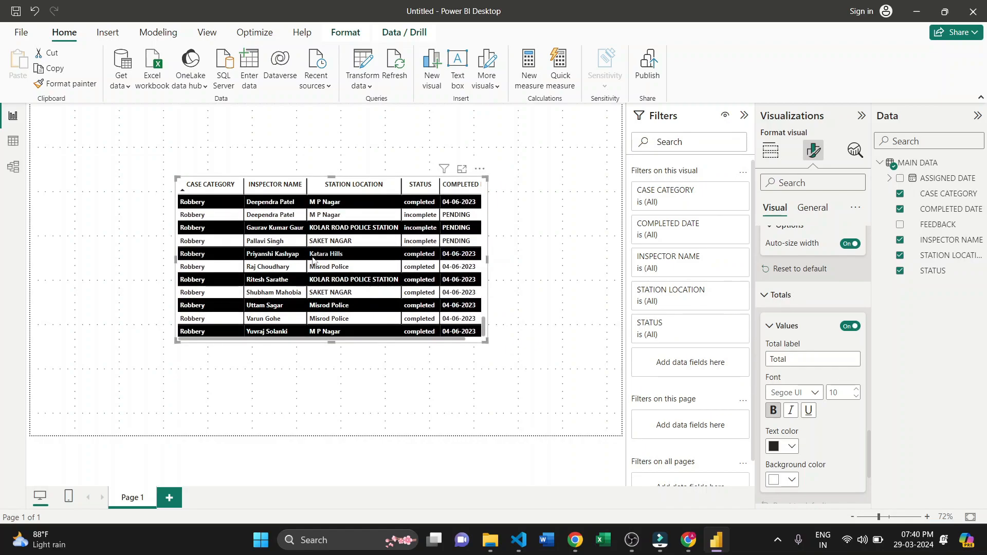
{"action": "scroll", "coordinate": [334, 270], "scroll_direction": "up", "scroll_amount": 5}
{"action": "scroll", "coordinate": [374, 285], "scroll_direction": "up", "scroll_amount": 5}
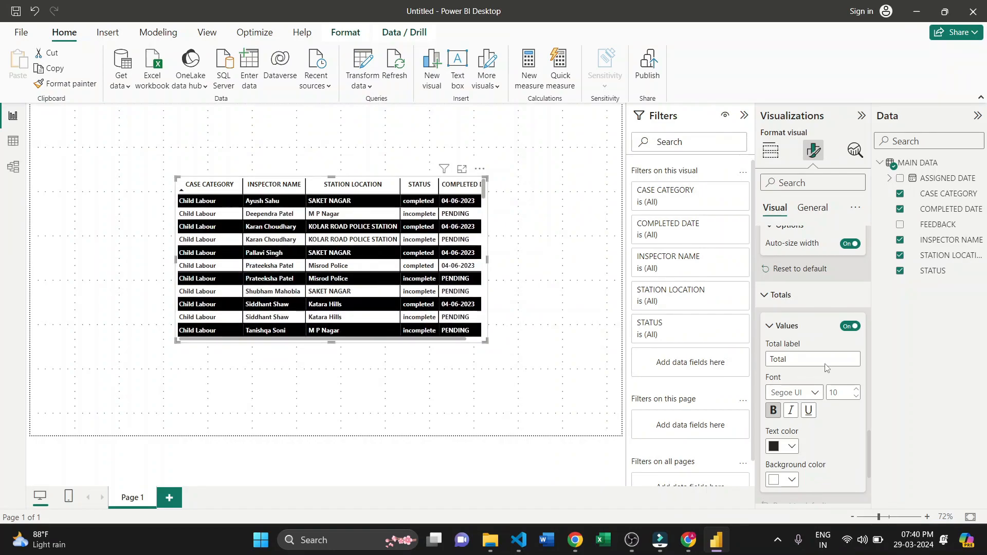
Step: Examine the specific column settings, switching the series to INSPECTOR NAME and back to CASE CATEGORY
{"action": "scroll", "coordinate": [821, 374], "scroll_direction": "down", "scroll_amount": 3}
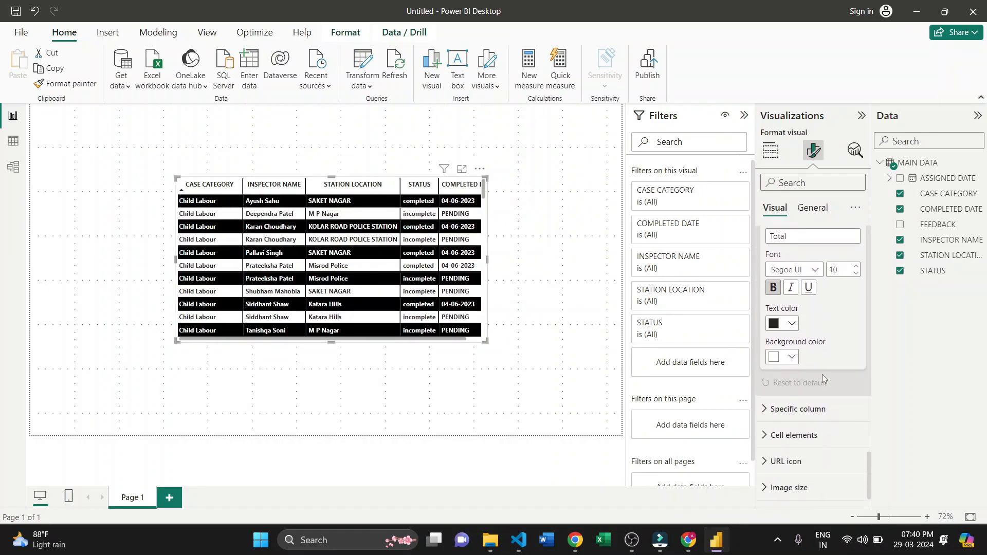
{"action": "left_click", "coordinate": [794, 379]}
{"action": "scroll", "coordinate": [794, 379], "scroll_direction": "down", "scroll_amount": 3}
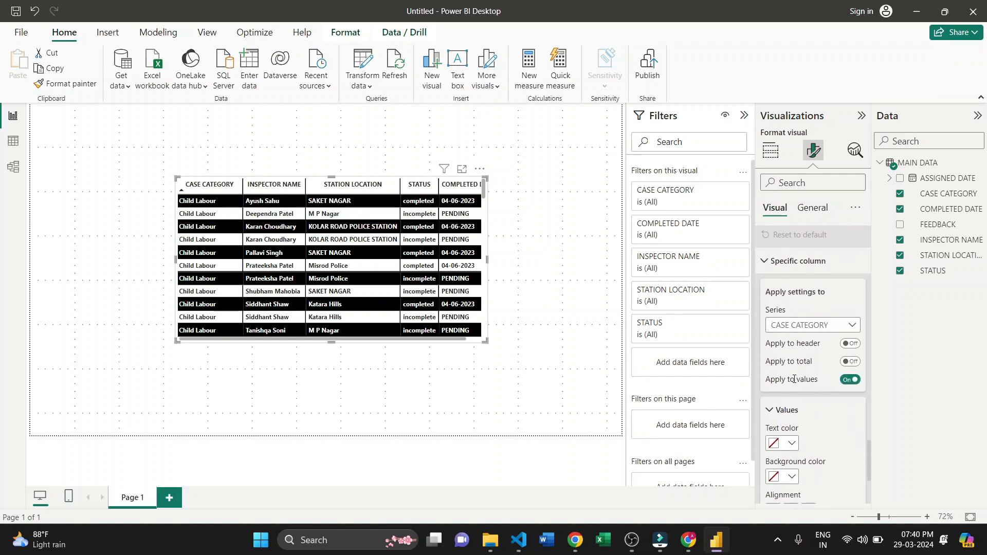
{"action": "left_click", "coordinate": [836, 316]}
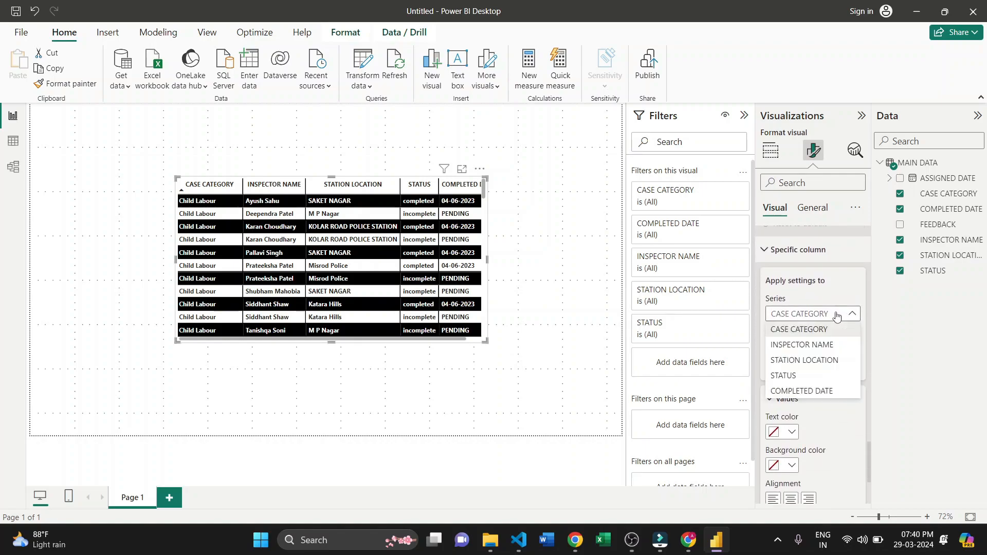
{"action": "left_click", "coordinate": [806, 344]}
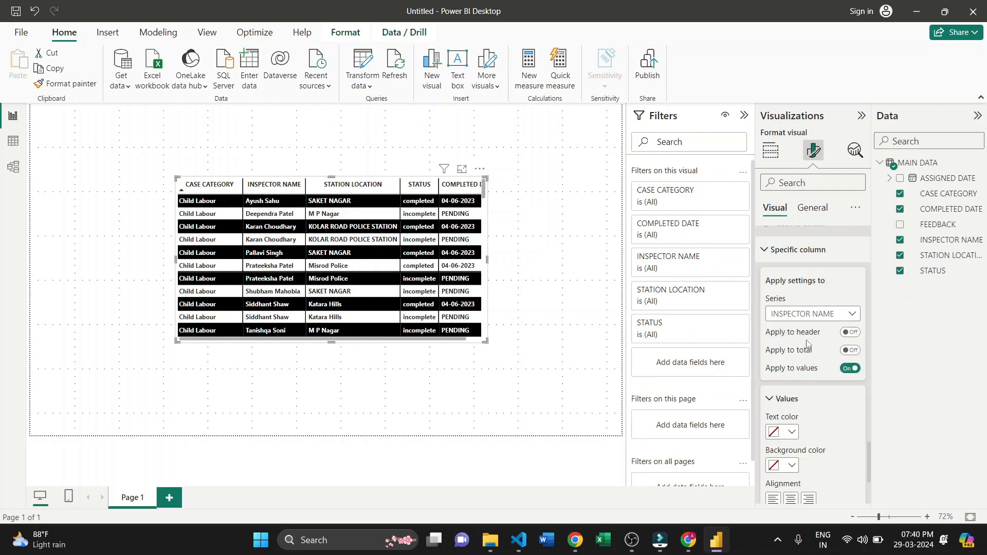
{"action": "left_click", "coordinate": [833, 315]}
{"action": "left_click", "coordinate": [809, 331]}
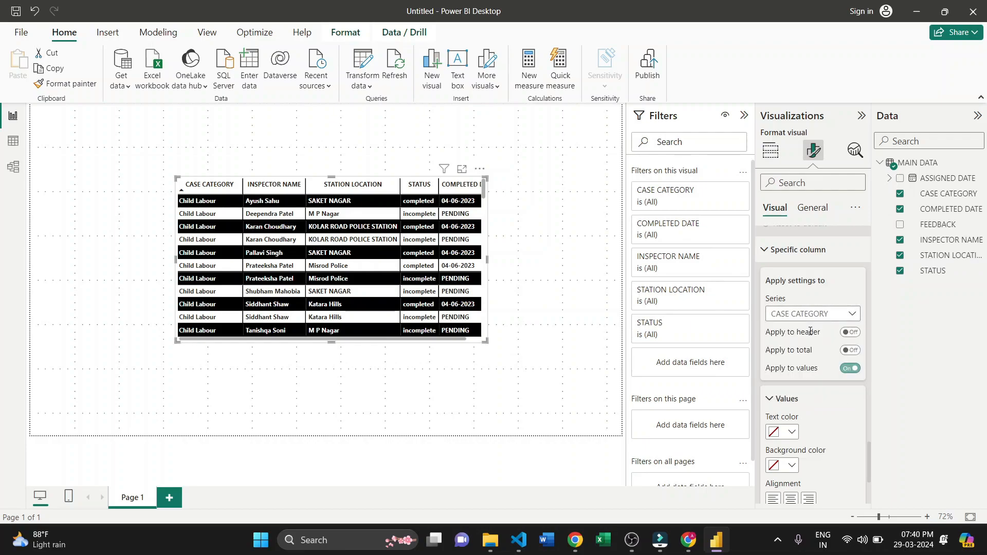
{"action": "scroll", "coordinate": [811, 351], "scroll_direction": "down", "scroll_amount": 2}
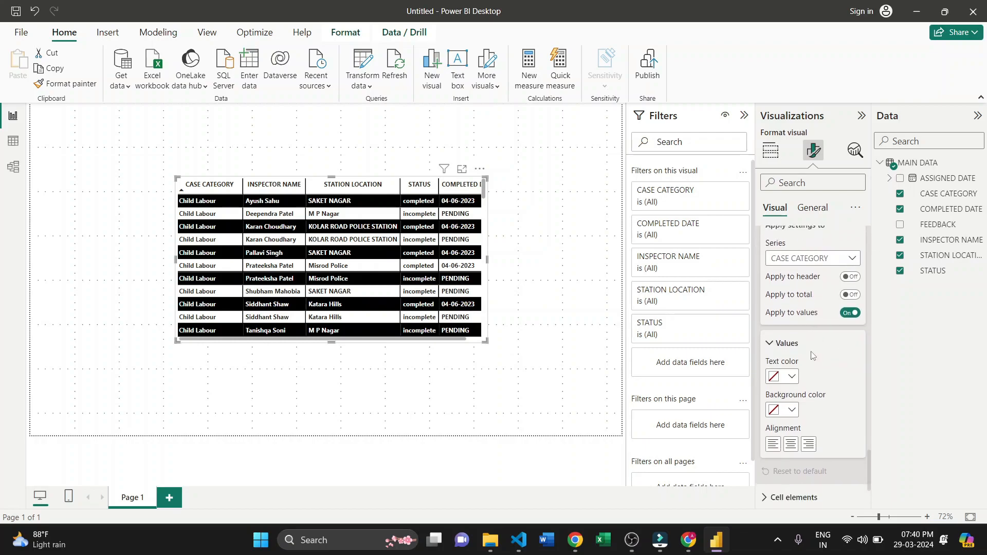
{"action": "scroll", "coordinate": [812, 354], "scroll_direction": "down", "scroll_amount": 1}
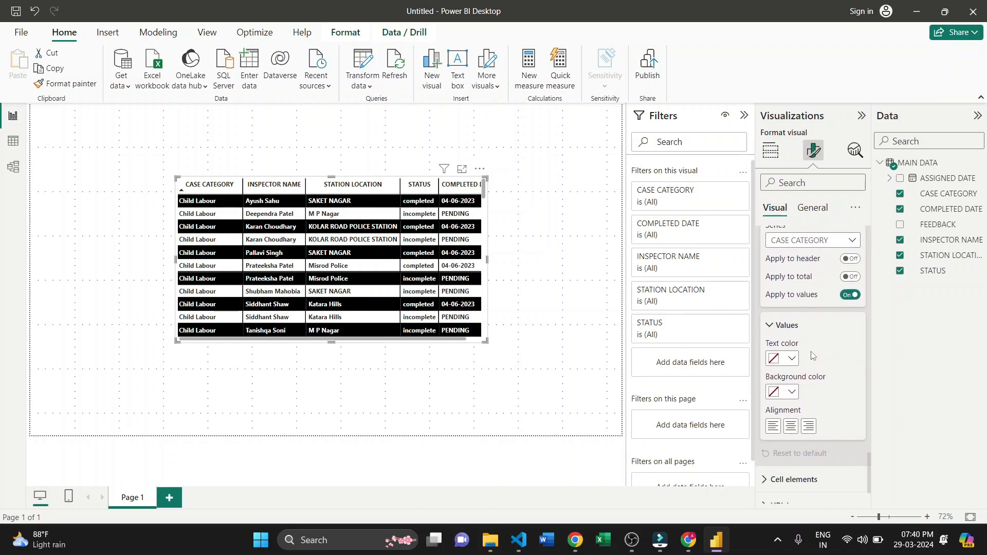
Step: Apply the CASE CATEGORY column's specific settings to its header and total as well
{"action": "left_click", "coordinate": [851, 255]}
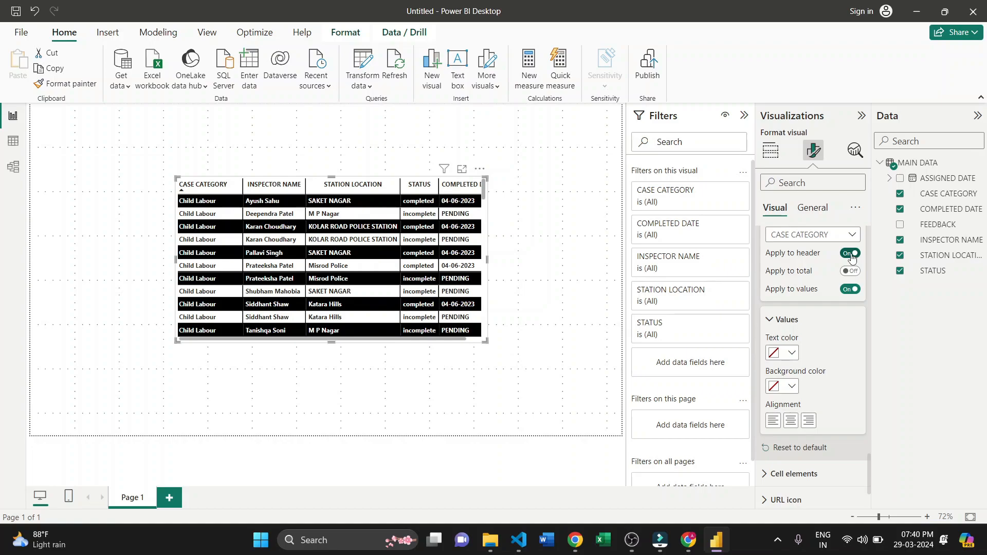
{"action": "left_click", "coordinate": [850, 271]}
{"action": "scroll", "coordinate": [818, 355], "scroll_direction": "down", "scroll_amount": 1}
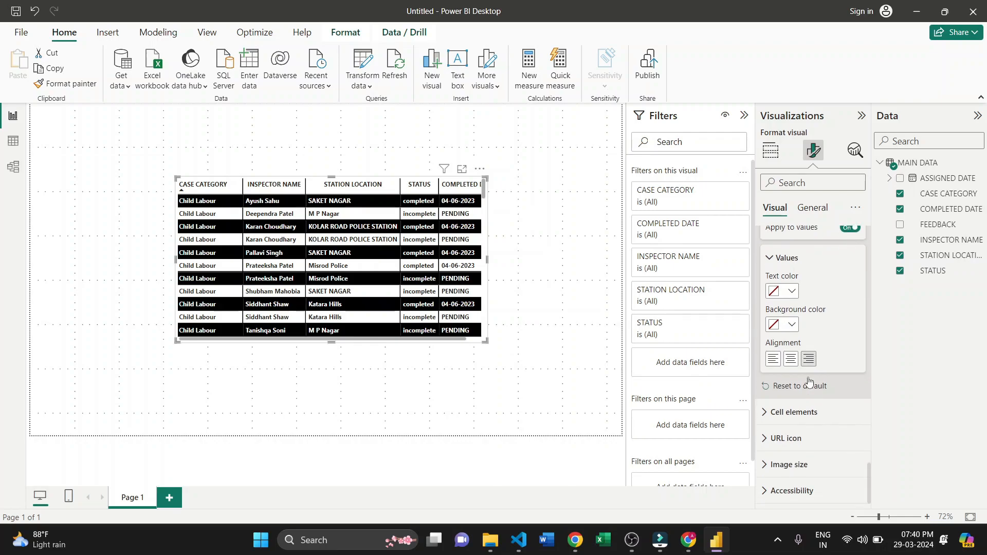
Step: Look at the cell elements for CASE CATEGORY and open its background color rules, closing them without defining a rule
{"action": "left_click", "coordinate": [791, 412]}
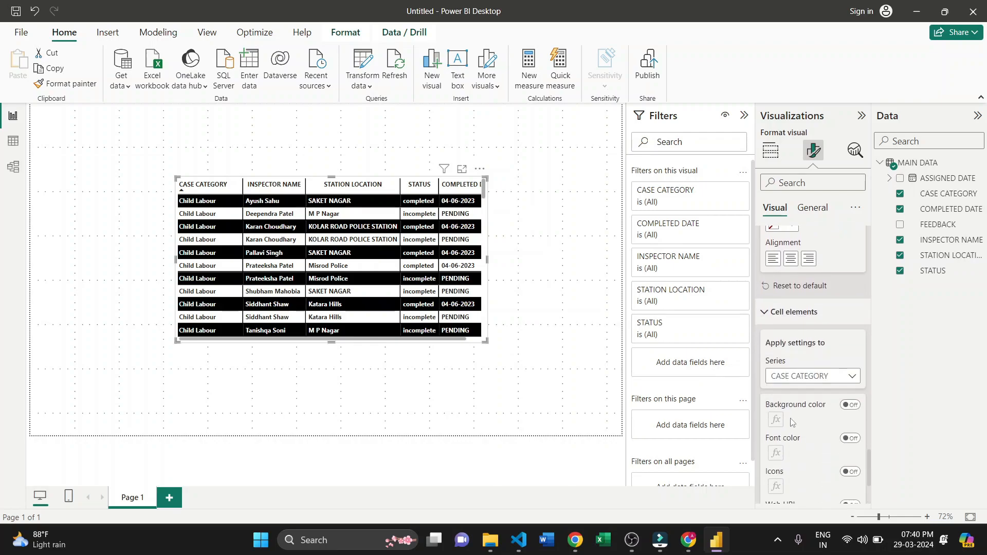
{"action": "scroll", "coordinate": [821, 373], "scroll_direction": "down", "scroll_amount": 2}
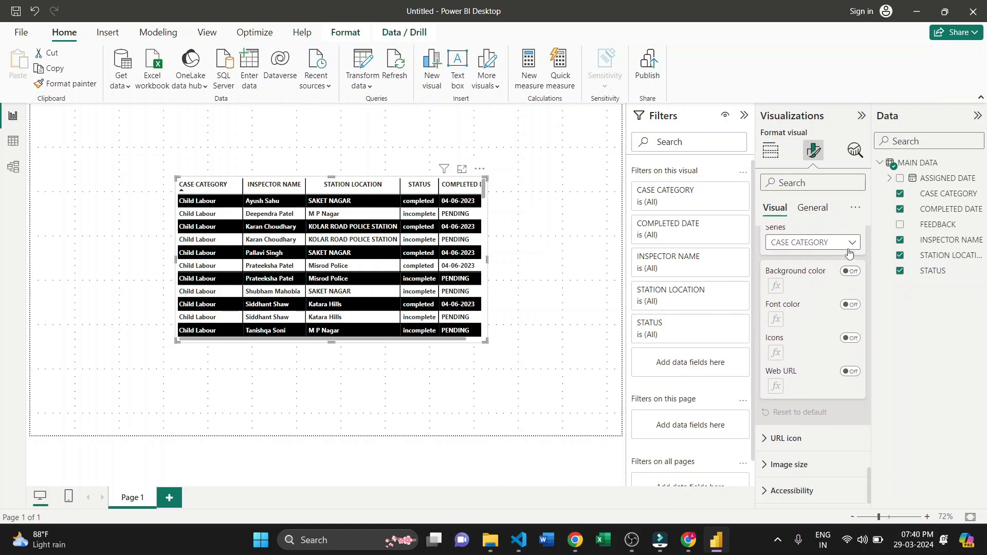
{"action": "left_click", "coordinate": [849, 272]}
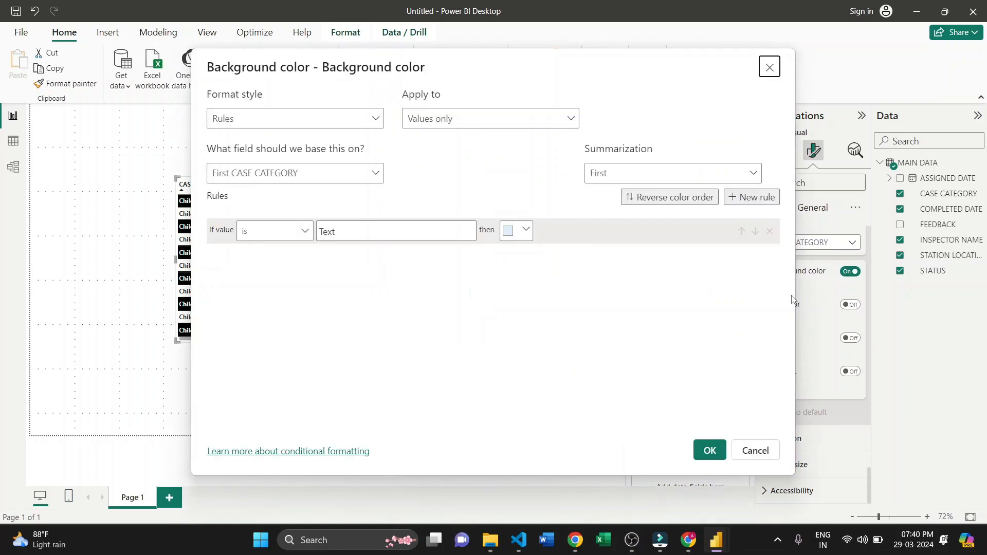
{"action": "left_click", "coordinate": [769, 72]}
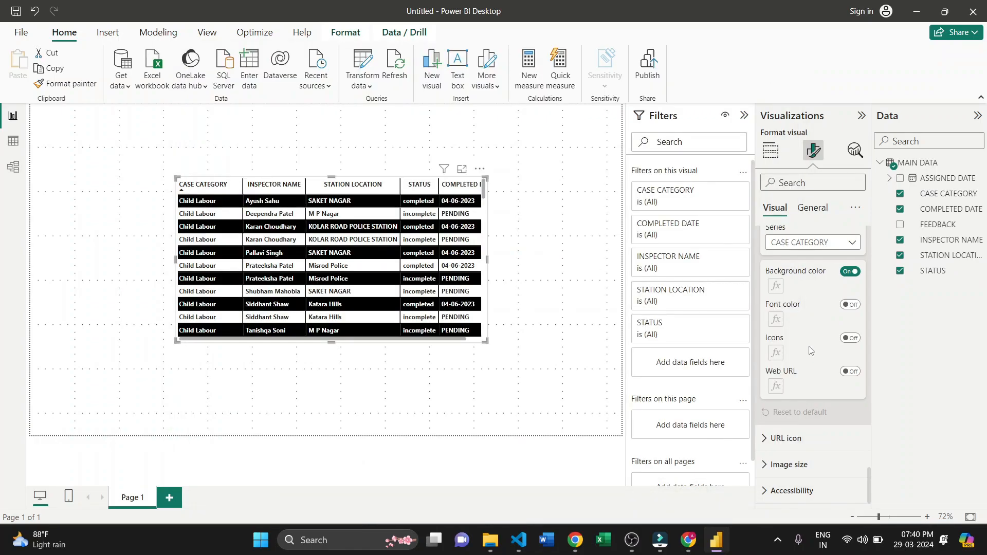
{"action": "scroll", "coordinate": [790, 472], "scroll_direction": "up", "scroll_amount": 10}
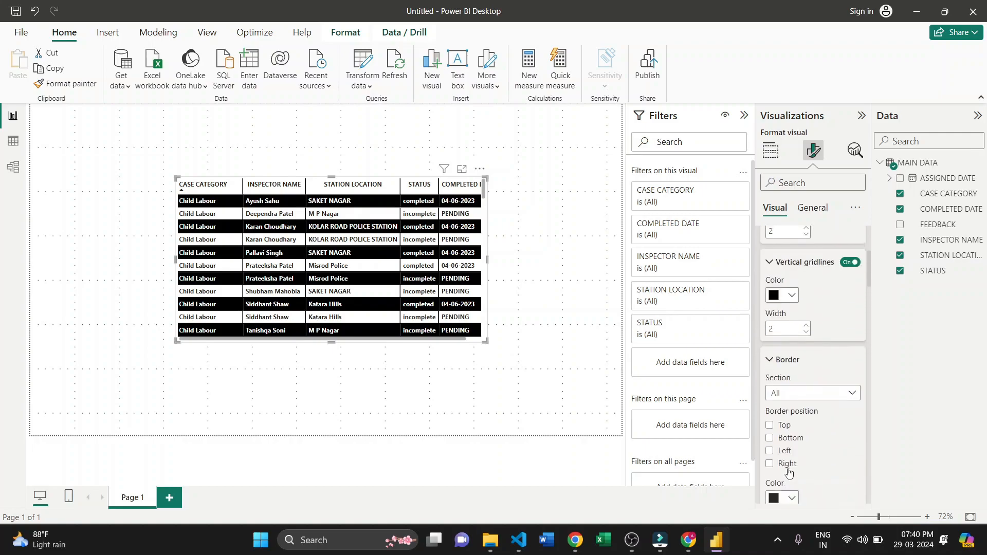
Step: Give the table visual a border with 30 px rounded corners and turn on its shadow
{"action": "left_click", "coordinate": [812, 208]}
{"action": "left_click", "coordinate": [781, 290]}
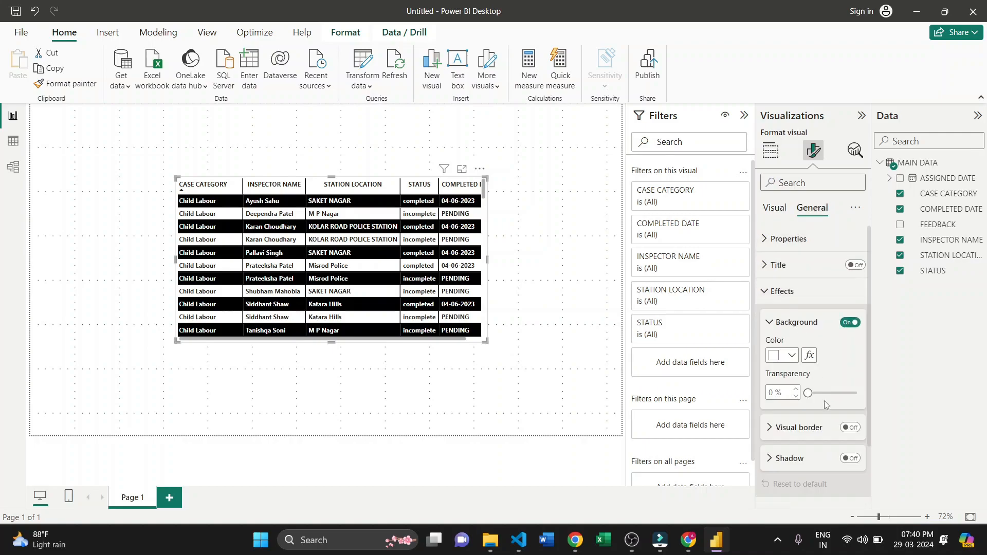
{"action": "left_click", "coordinate": [849, 427]}
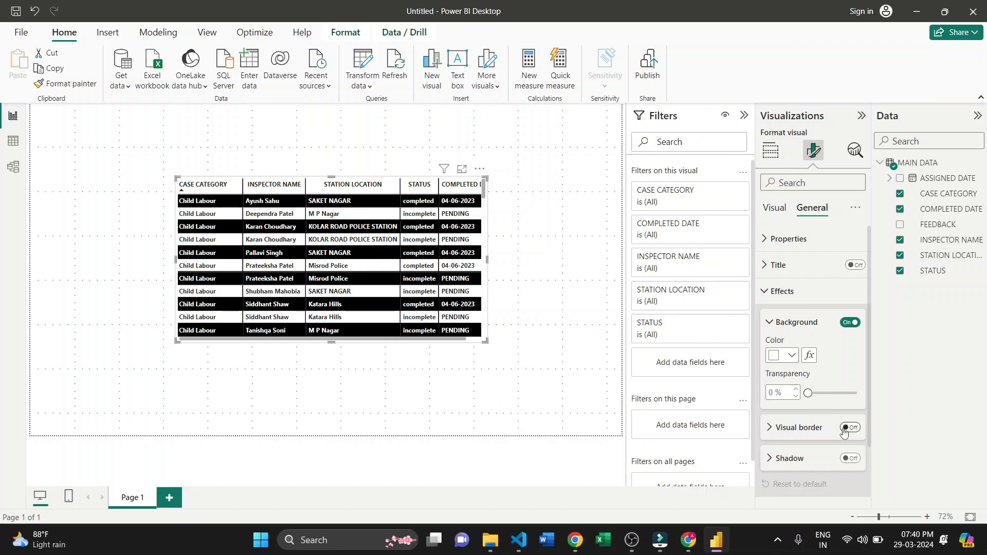
{"action": "left_click", "coordinate": [799, 427]}
{"action": "scroll", "coordinate": [803, 432], "scroll_direction": "down", "scroll_amount": 2}
{"action": "left_click_drag", "start_coordinate": [808, 414], "coordinate": [865, 420]}
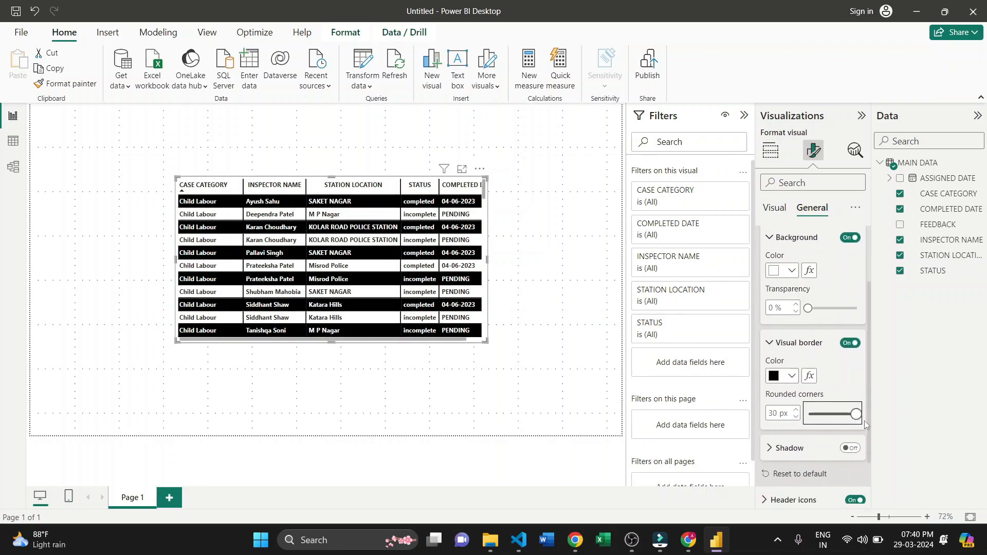
{"action": "left_click", "coordinate": [849, 448]}
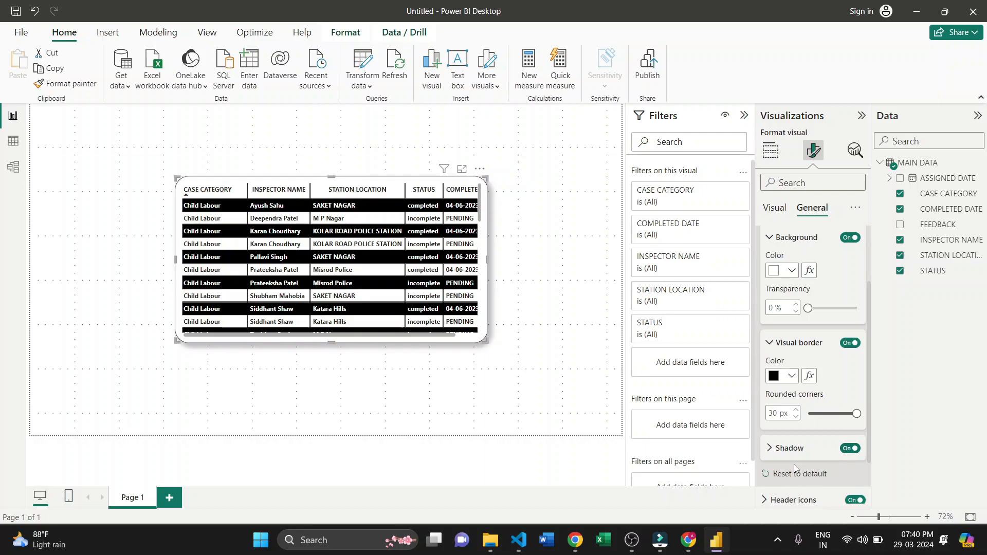
Step: Turn on the table visual's title, leaving its text empty
{"action": "scroll", "coordinate": [795, 468], "scroll_direction": "down", "scroll_amount": 1}
{"action": "scroll", "coordinate": [789, 445], "scroll_direction": "down", "scroll_amount": 1}
{"action": "scroll", "coordinate": [801, 436], "scroll_direction": "up", "scroll_amount": 3}
{"action": "left_click", "coordinate": [801, 268]}
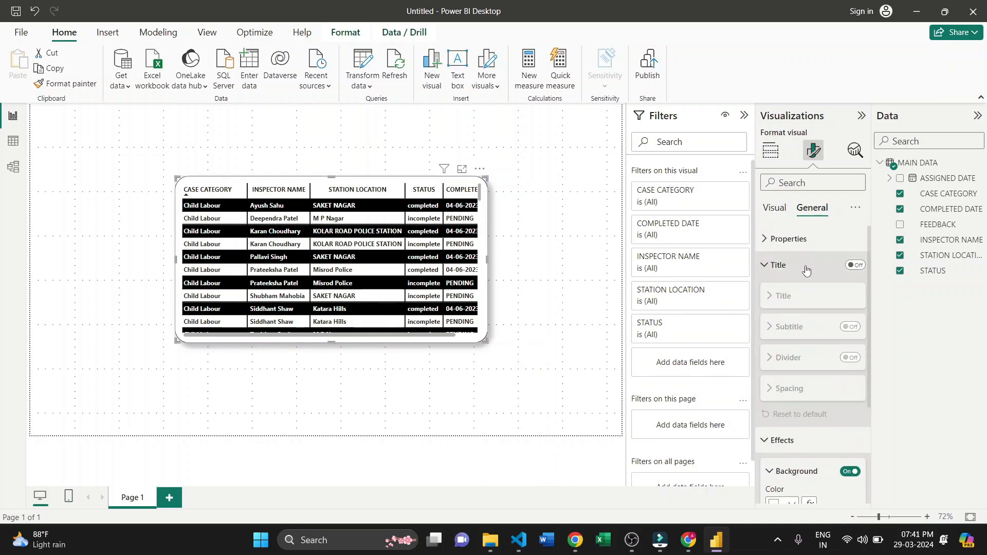
{"action": "left_click", "coordinate": [850, 265]}
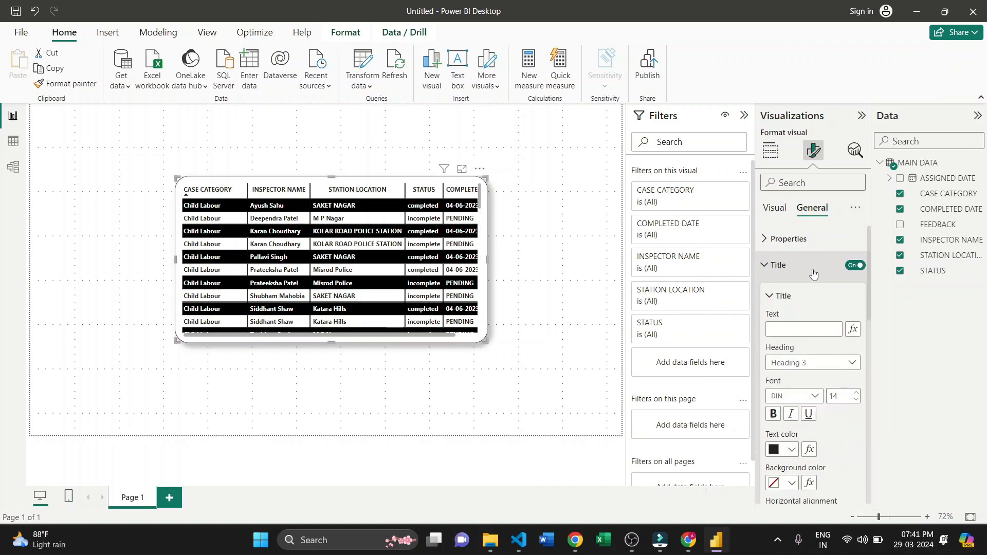
Step: Widen the table visual until the COMPLETED DATE column fits completely
{"action": "left_click", "coordinate": [573, 345]}
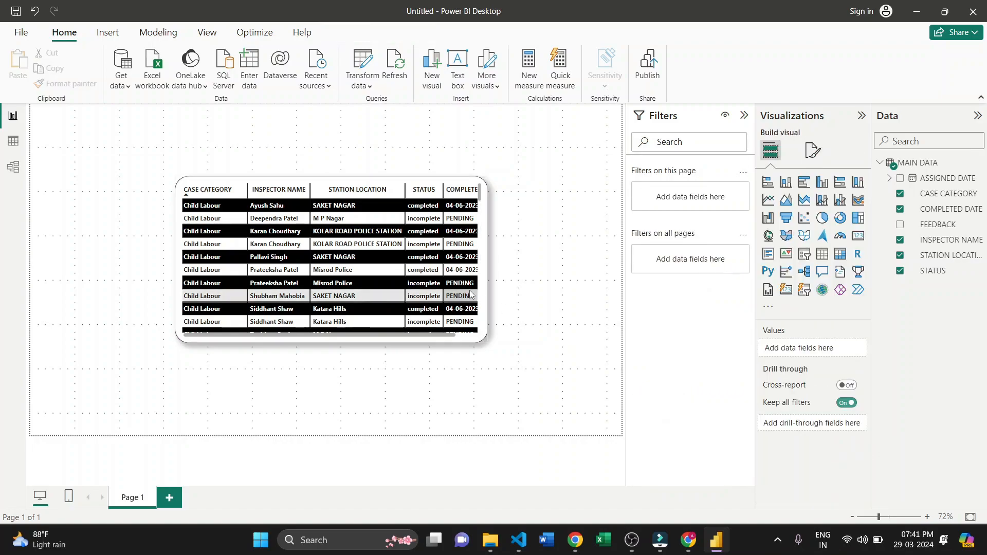
{"action": "left_click", "coordinate": [483, 250]}
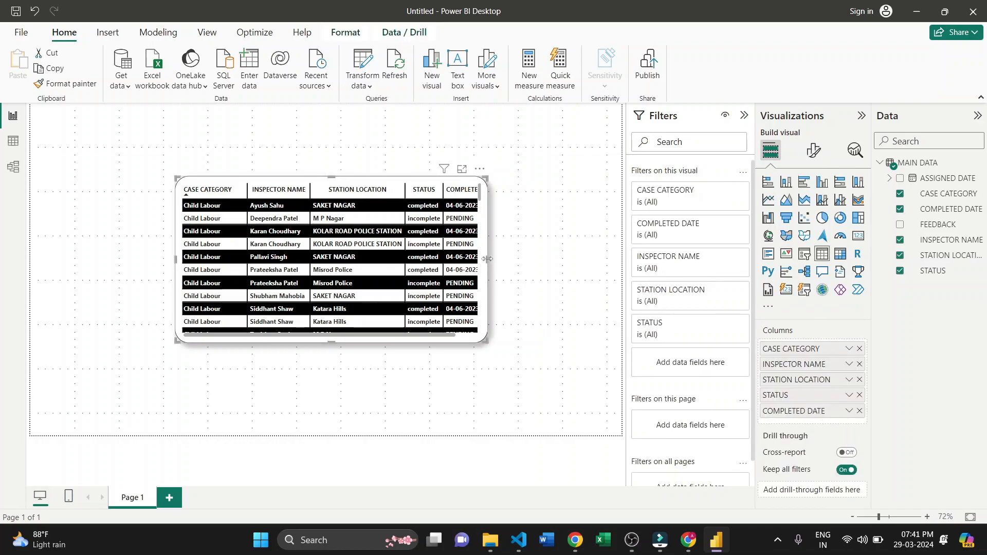
{"action": "left_click_drag", "start_coordinate": [497, 264], "coordinate": [516, 261]}
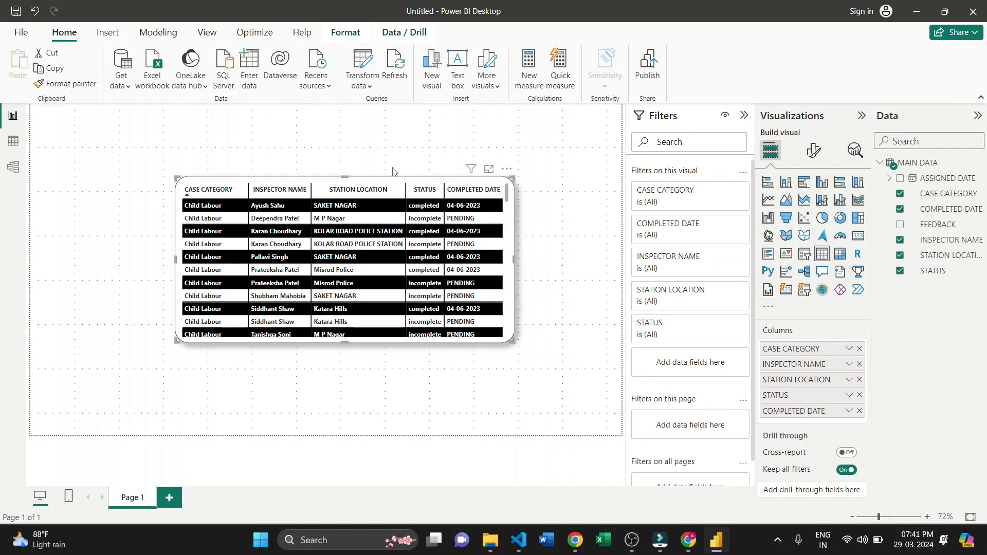
Step: Move the table visual to the page's left edge and shrink it slightly from its upper-right corner
{"action": "left_click_drag", "start_coordinate": [392, 184], "coordinate": [248, 166]}
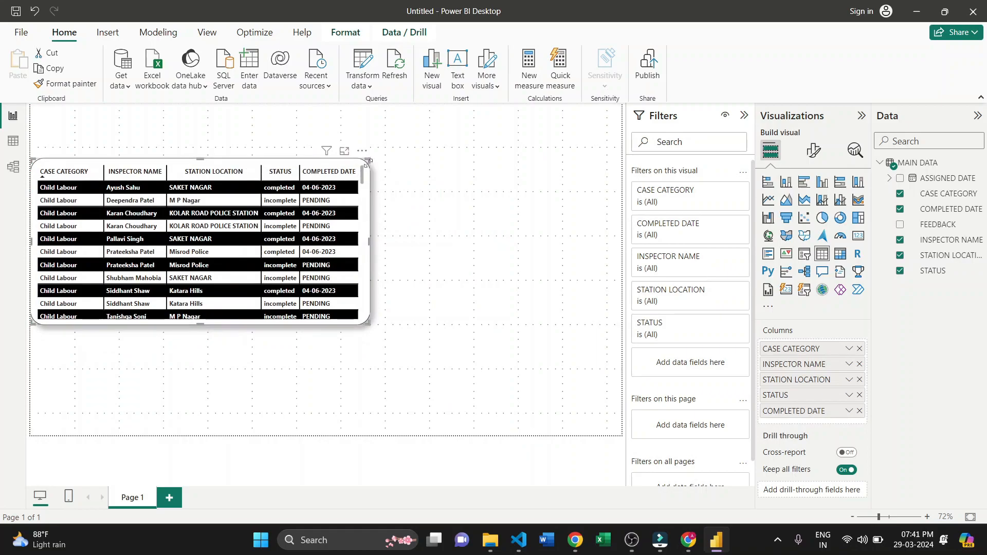
{"action": "mouse_move", "coordinate": [367, 159]}
{"action": "left_mouse_down"}
{"action": "mouse_move", "coordinate": [353, 181]}
{"action": "mouse_move", "coordinate": [315, 193]}
{"action": "mouse_move", "coordinate": [393, 171]}
{"action": "mouse_move", "coordinate": [362, 168]}
{"action": "left_mouse_up"}
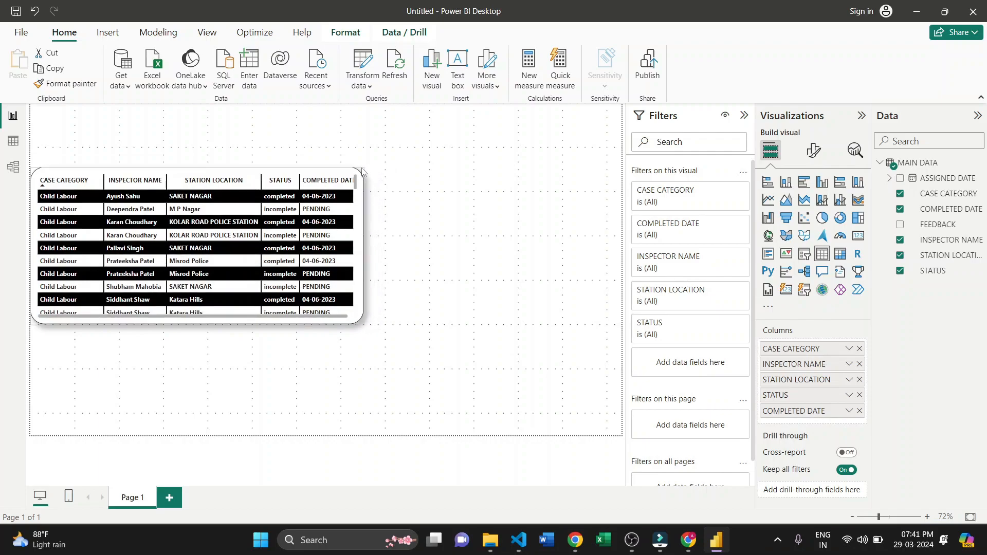